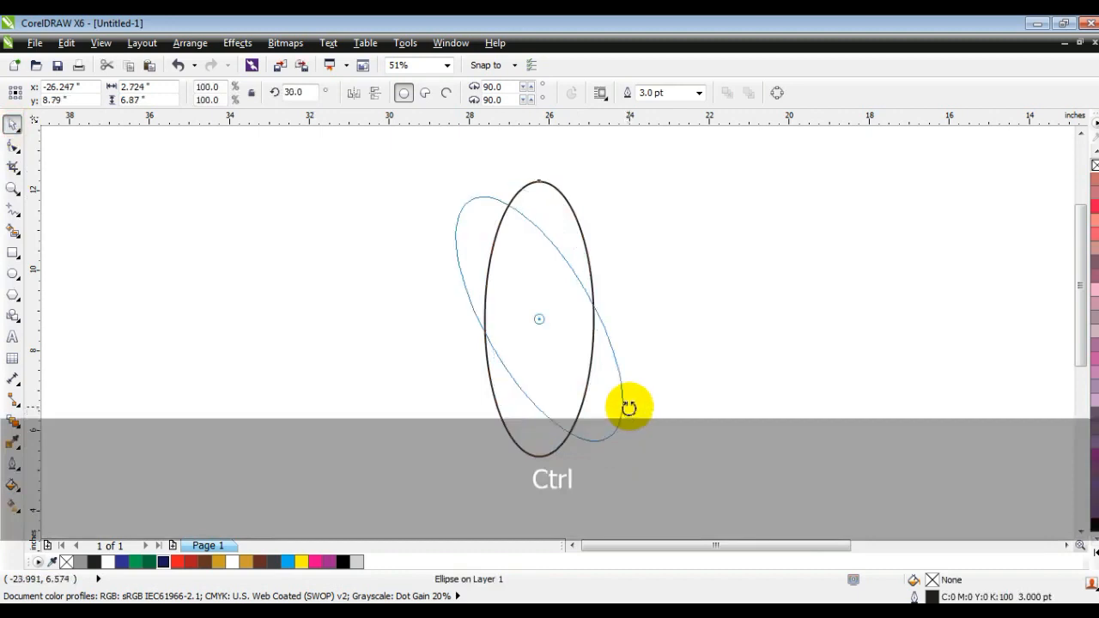
Create a mirrored copy of the tilted ellipse so the two cross in an inverted V.
click(655, 327)
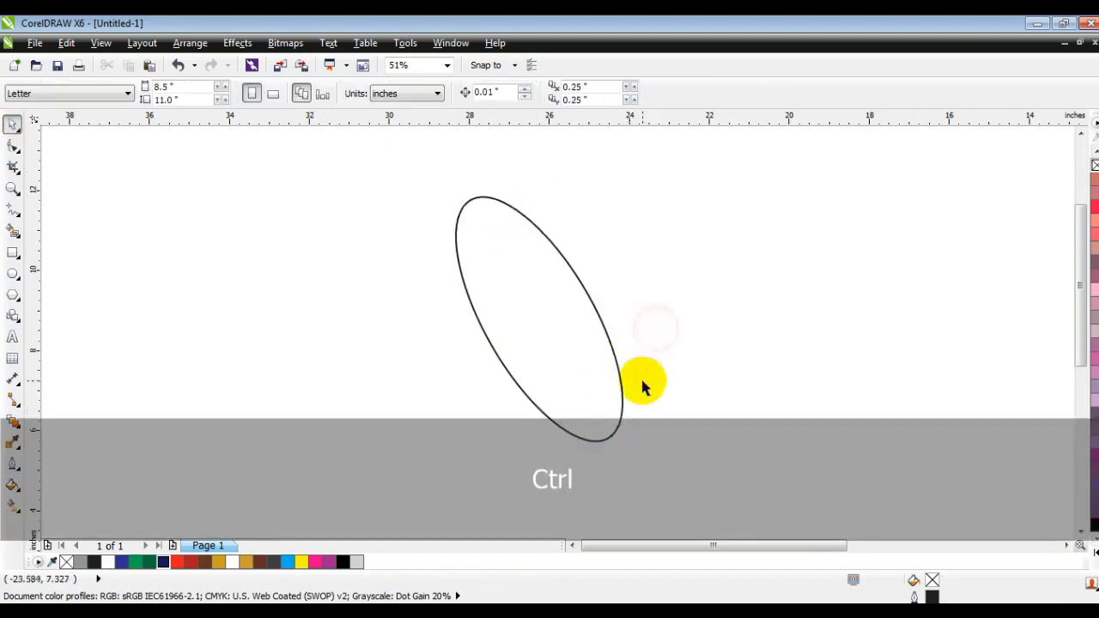
click(559, 364)
drag(628, 318, 404, 328)
click(257, 312)
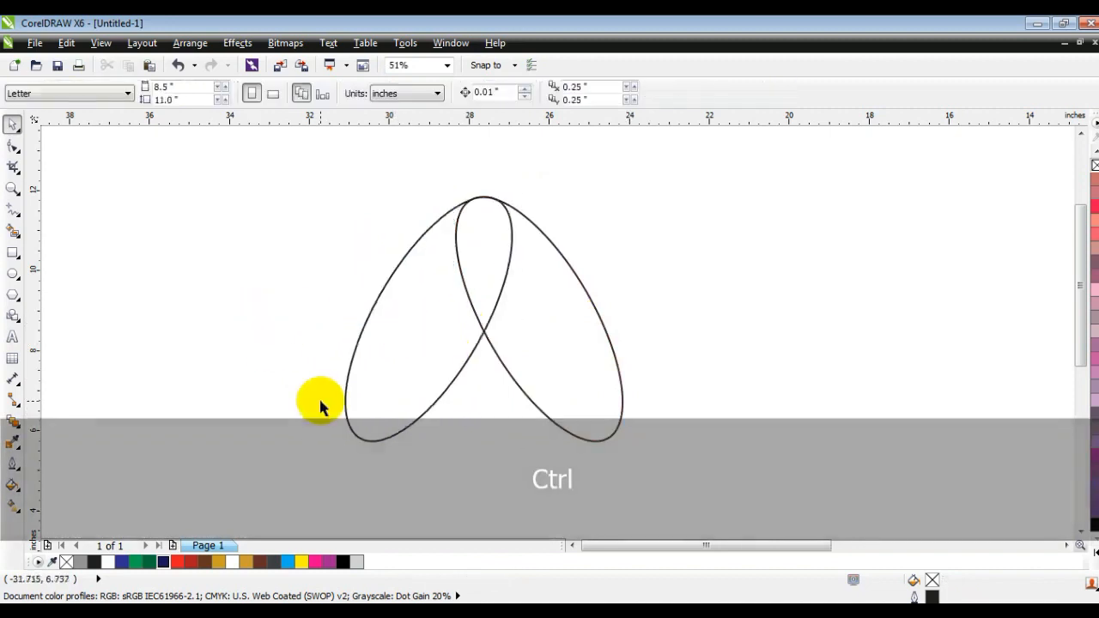
Duplicate the ellipses to the left to build a row of four overlapping tilted ellipses.
click(382, 356)
drag(518, 318, 323, 329)
drag(259, 321, 313, 332)
click(207, 370)
click(322, 368)
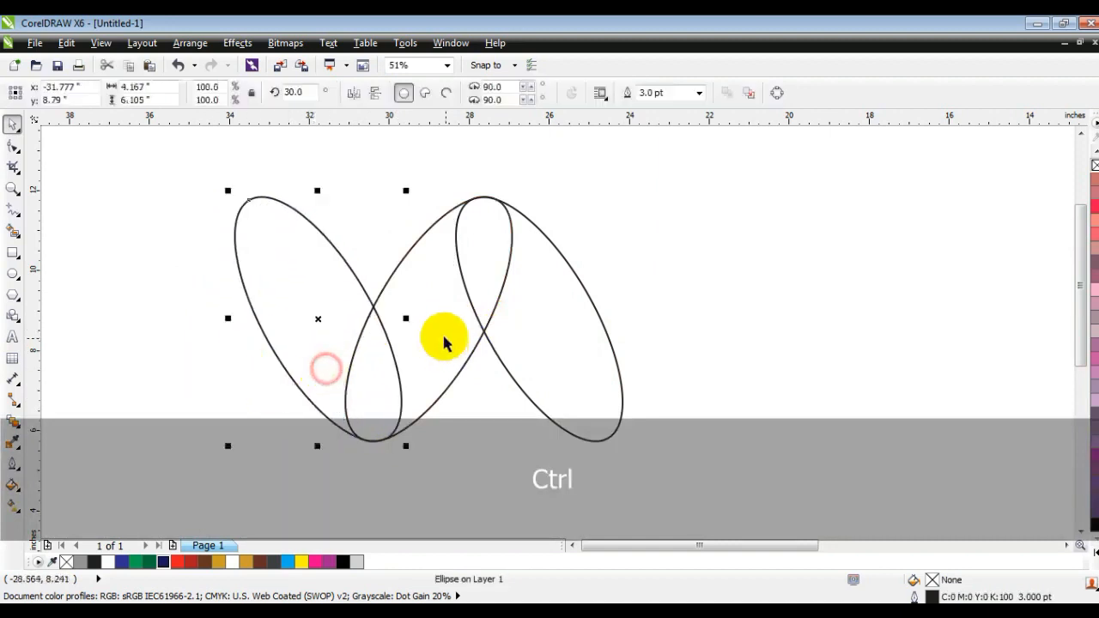
drag(406, 319, 215, 337)
drag(123, 327, 179, 335)
Select all four ellipses and weld them into one M-shaped outline.
drag(99, 169, 653, 474)
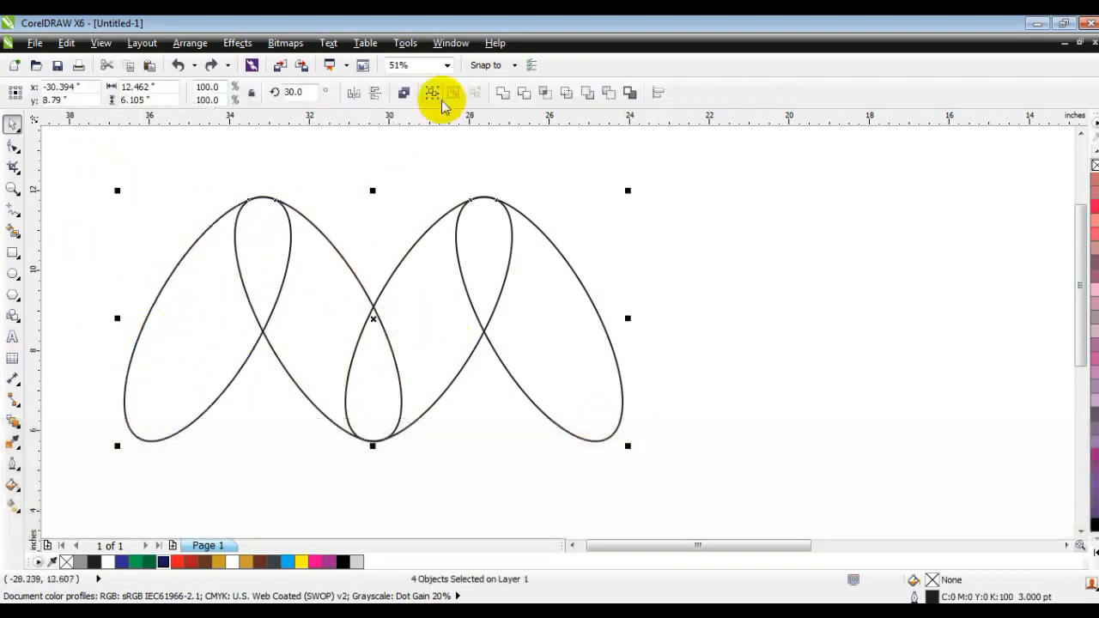
click(498, 95)
click(687, 262)
Draw a three-segment line from below the right inner point through it to the centre notch and upward.
click(10, 189)
drag(71, 168, 687, 484)
click(12, 211)
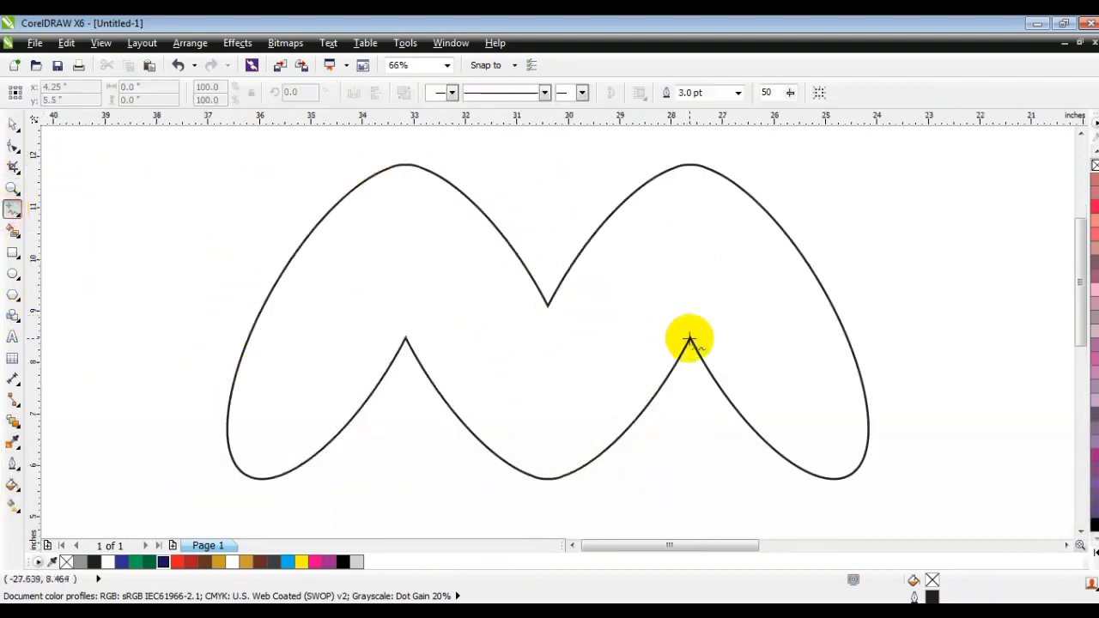
click(694, 380)
click(690, 339)
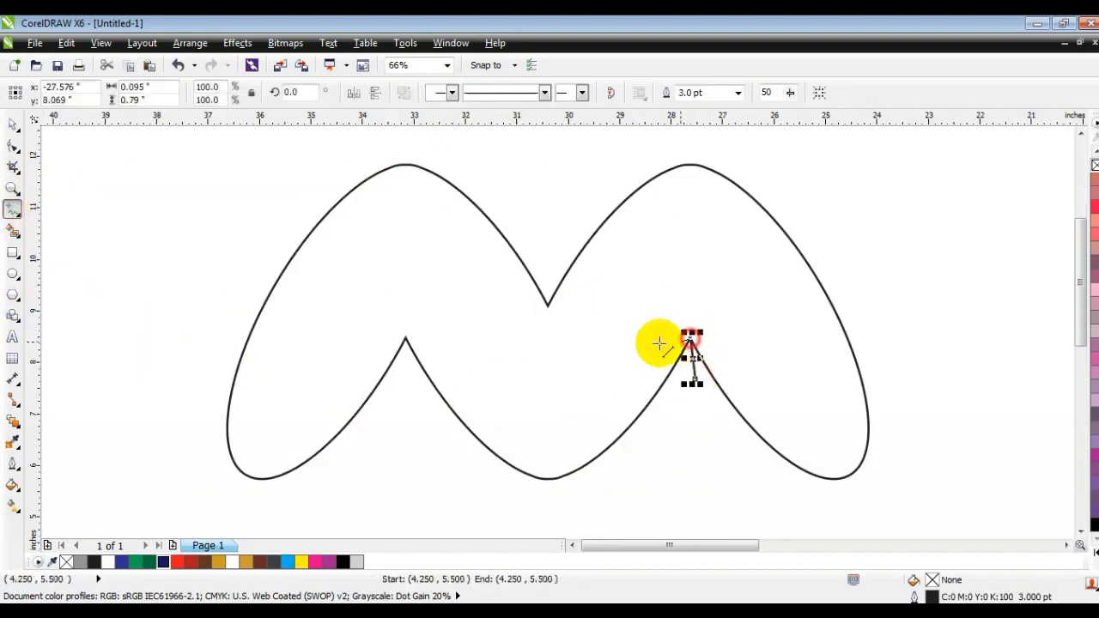
double_click(535, 216)
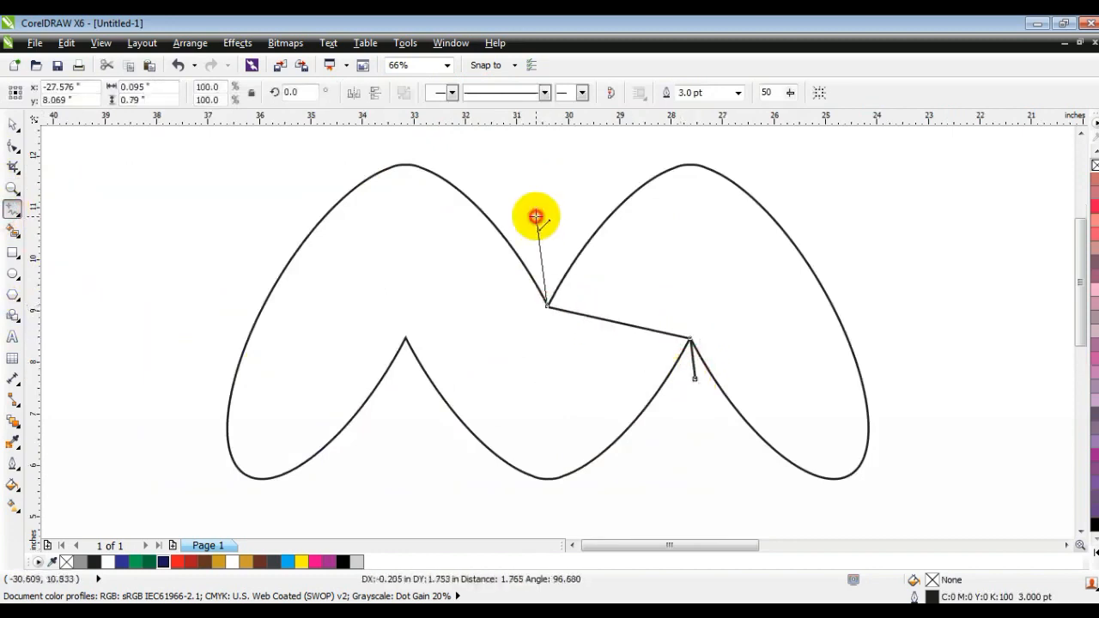
Bend the line's middle segment into a downward curve between the centre notch and right inner point.
click(13, 149)
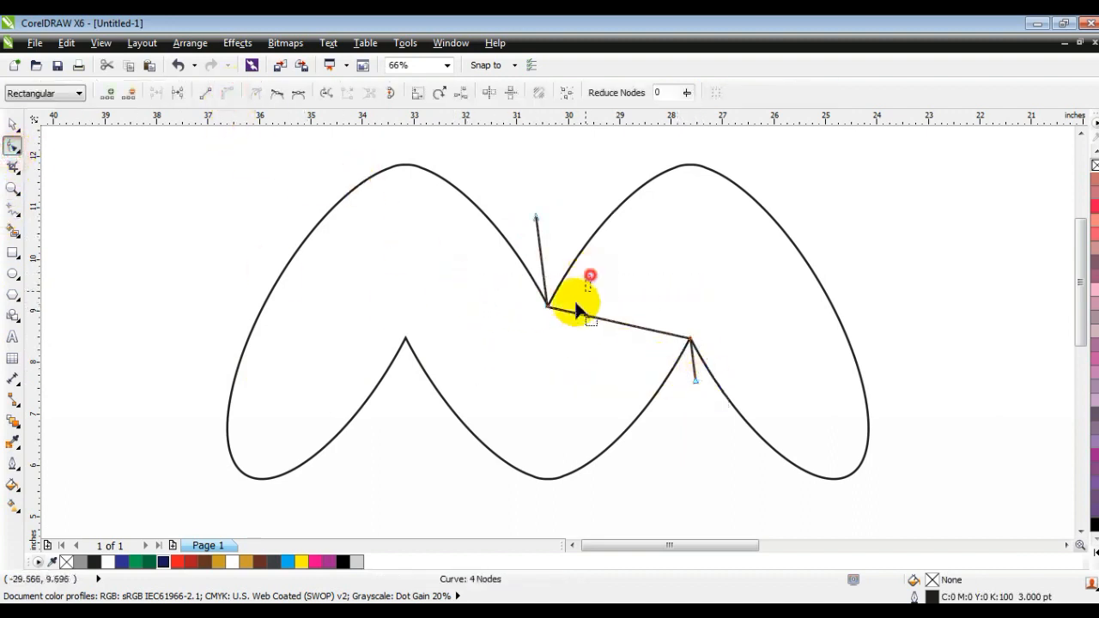
drag(649, 332, 635, 379)
drag(595, 319, 567, 359)
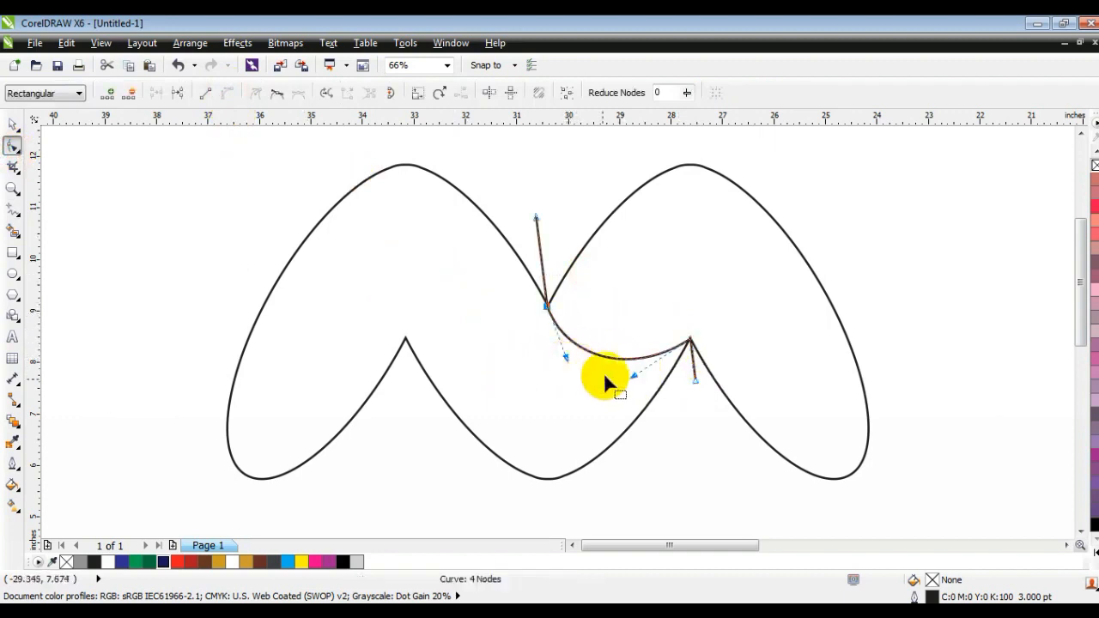
drag(633, 379, 634, 391)
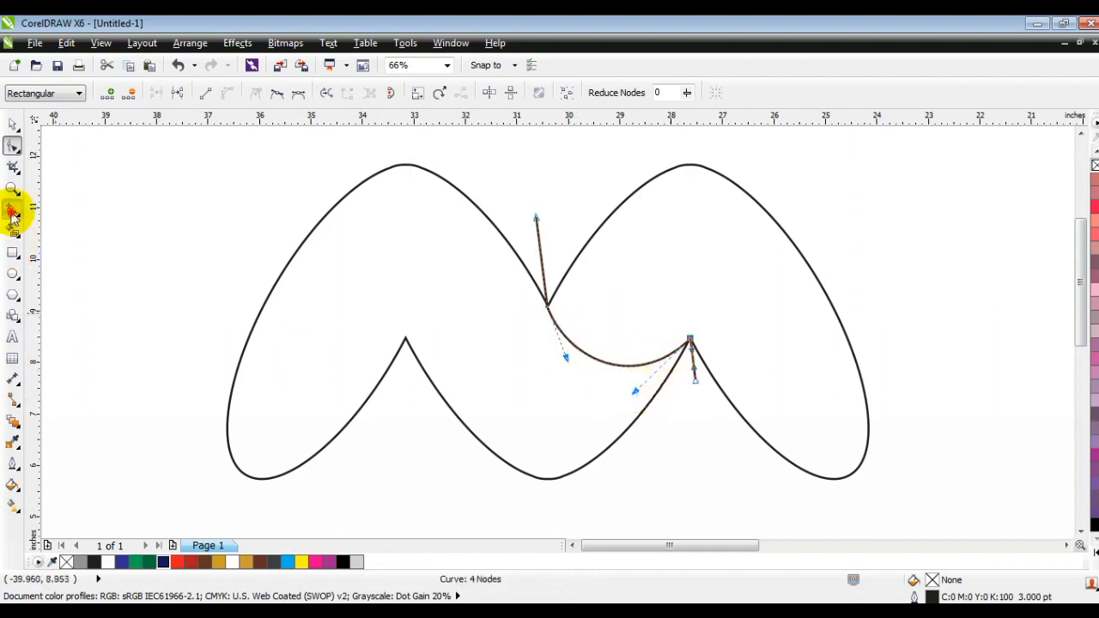
Draw a three-segment line from below the left inner point through it to the centre notch and upward.
click(12, 212)
click(546, 306)
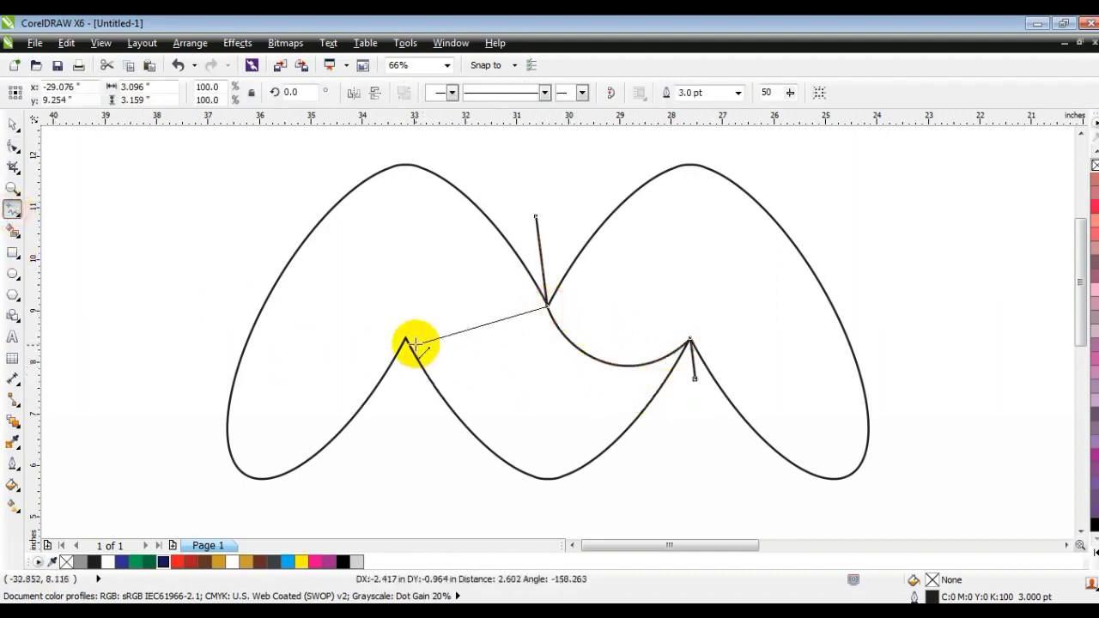
click(409, 338)
click(406, 338)
click(383, 418)
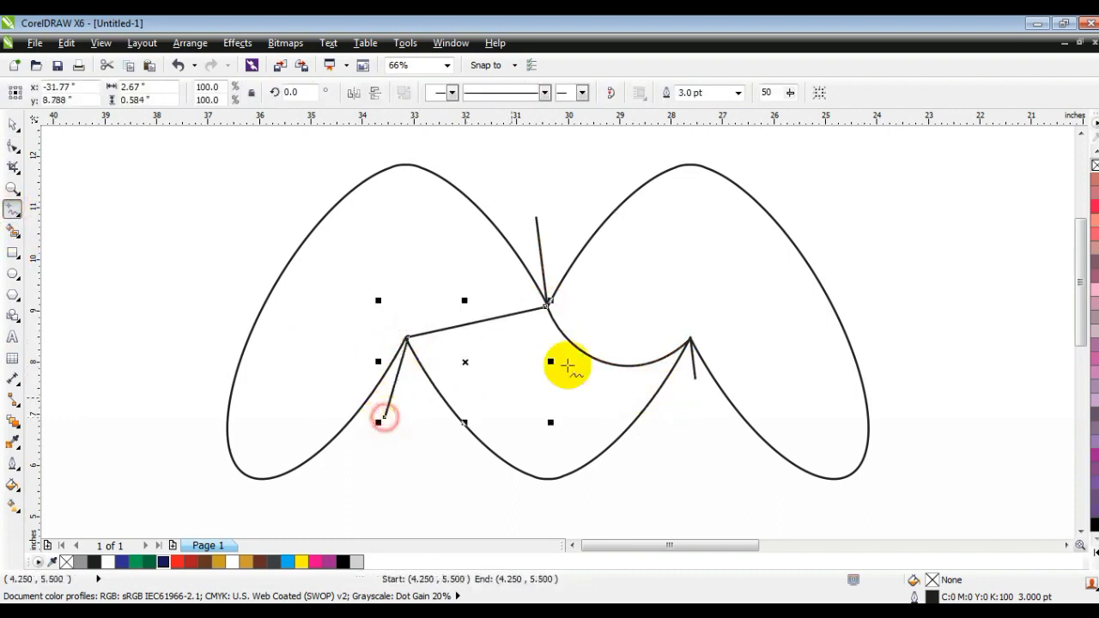
click(546, 306)
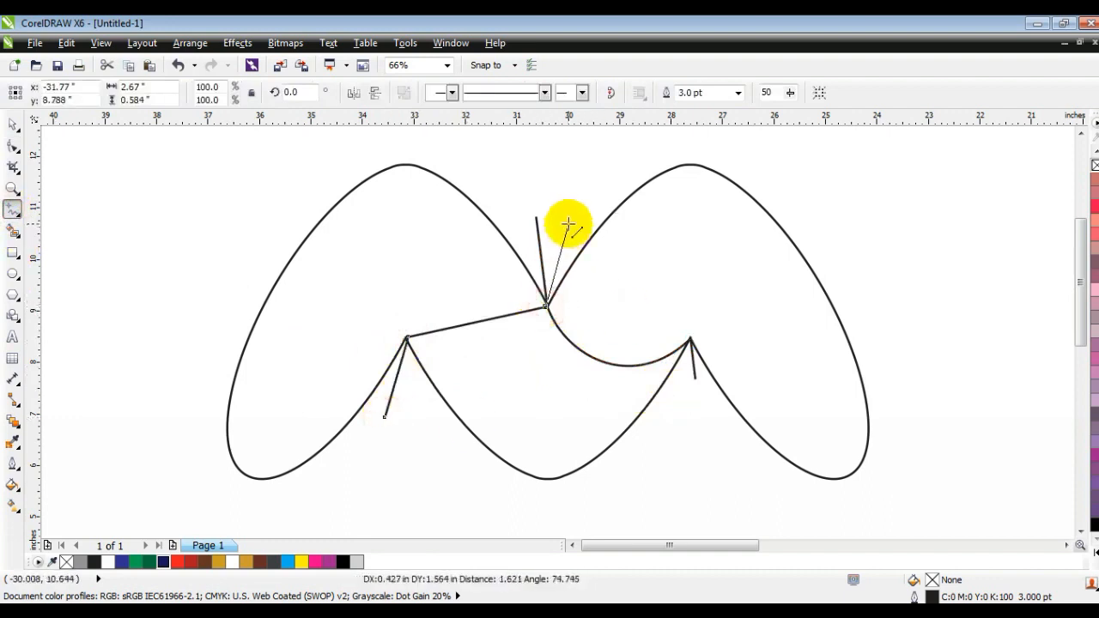
Bend that line's middle segment into an upward arch between the left inner point and centre notch.
click(12, 147)
drag(581, 377, 582, 379)
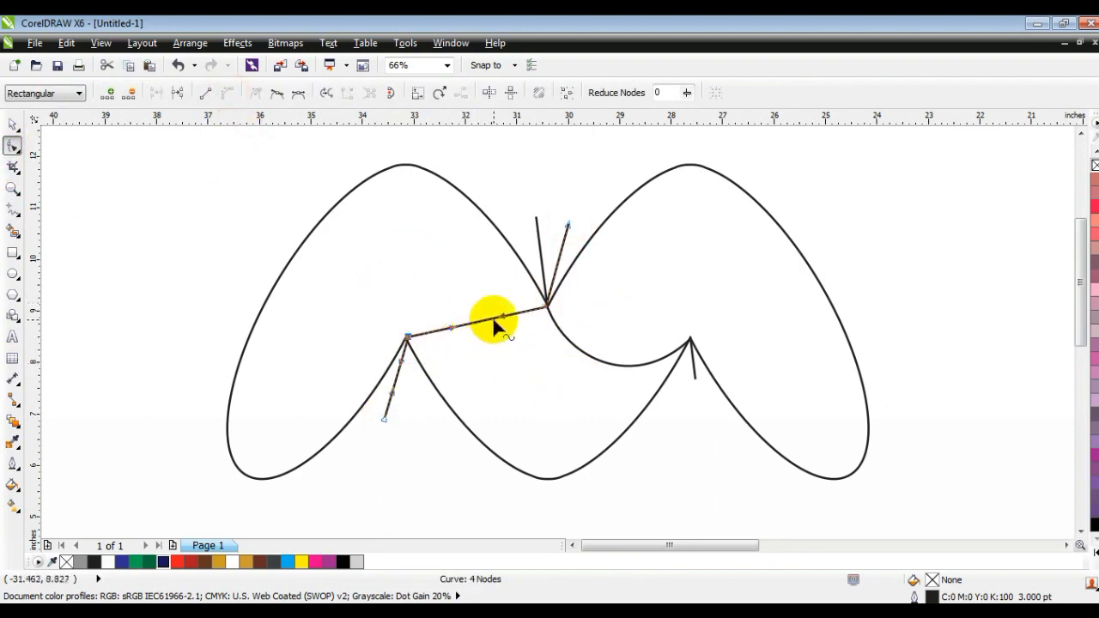
drag(503, 321, 490, 285)
drag(449, 323, 479, 233)
drag(408, 338, 406, 338)
drag(417, 275, 427, 283)
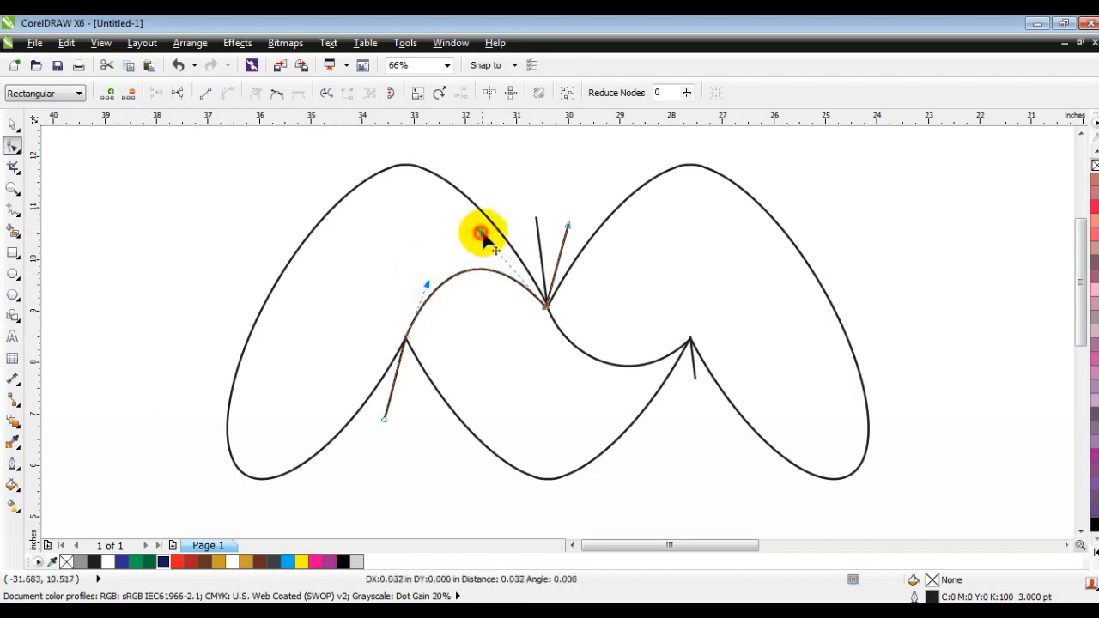
drag(492, 225, 497, 228)
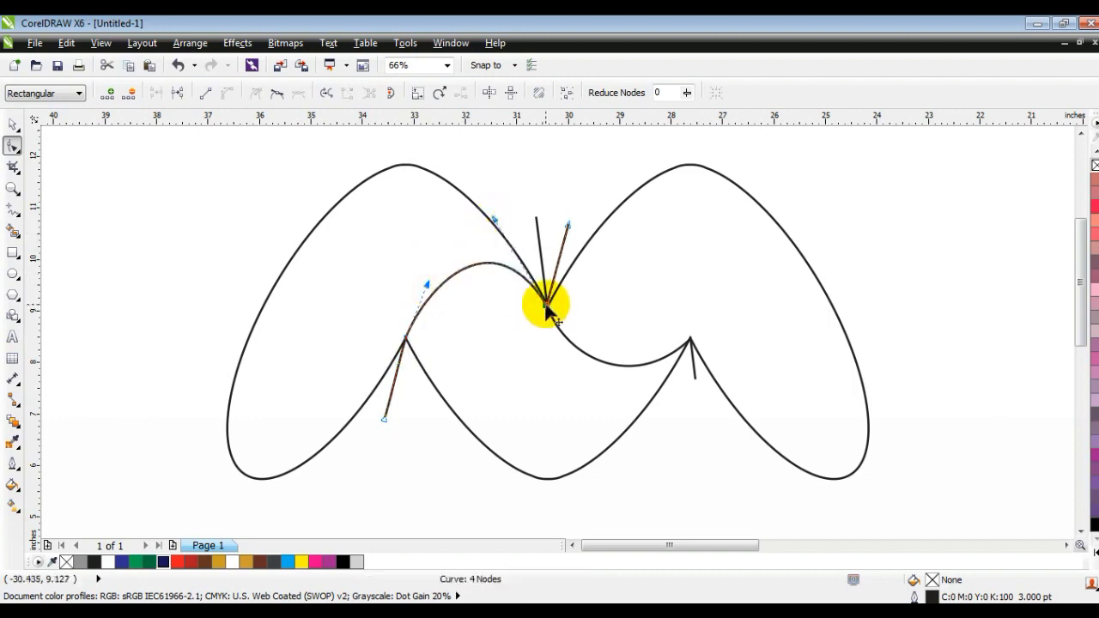
Draw a three-segment line from below the right inner point to the right lobe's outer edge and beyond.
click(12, 211)
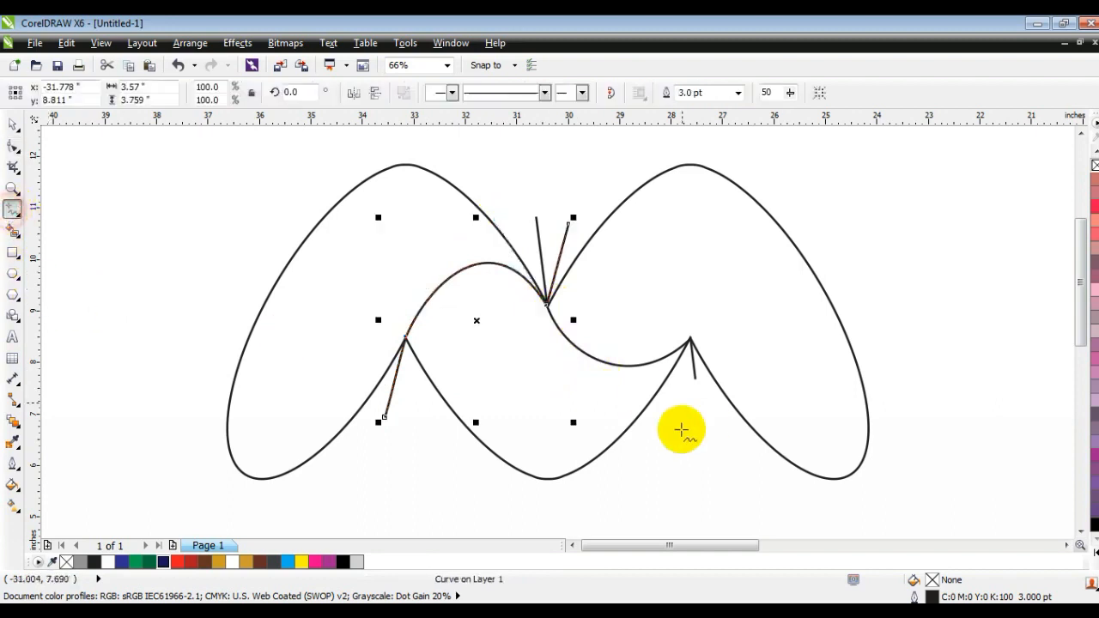
click(684, 396)
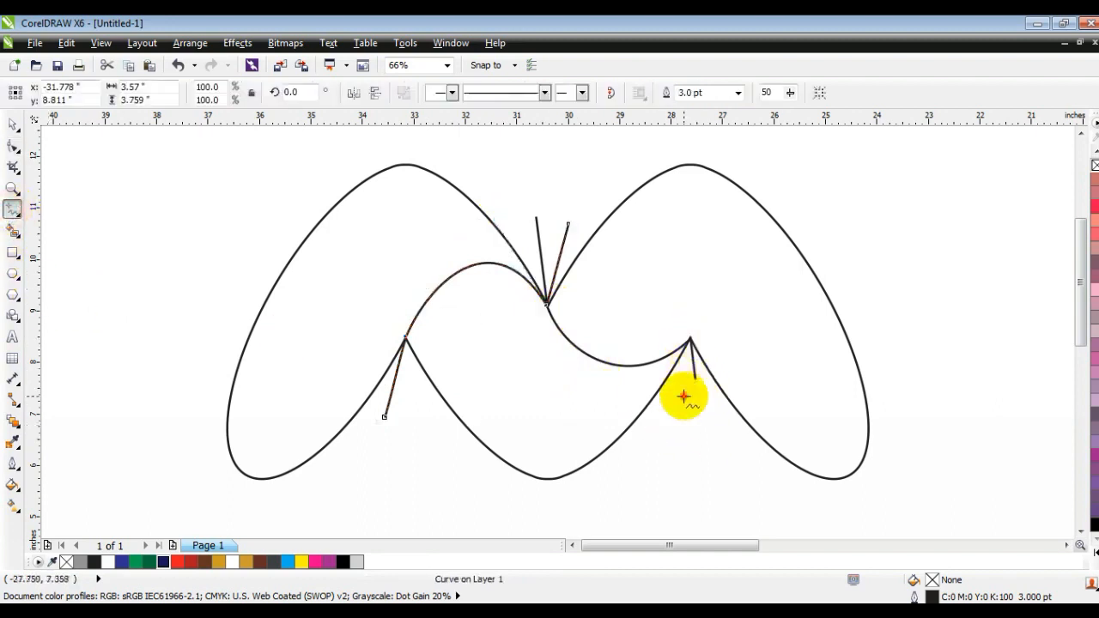
double_click(691, 339)
double_click(816, 279)
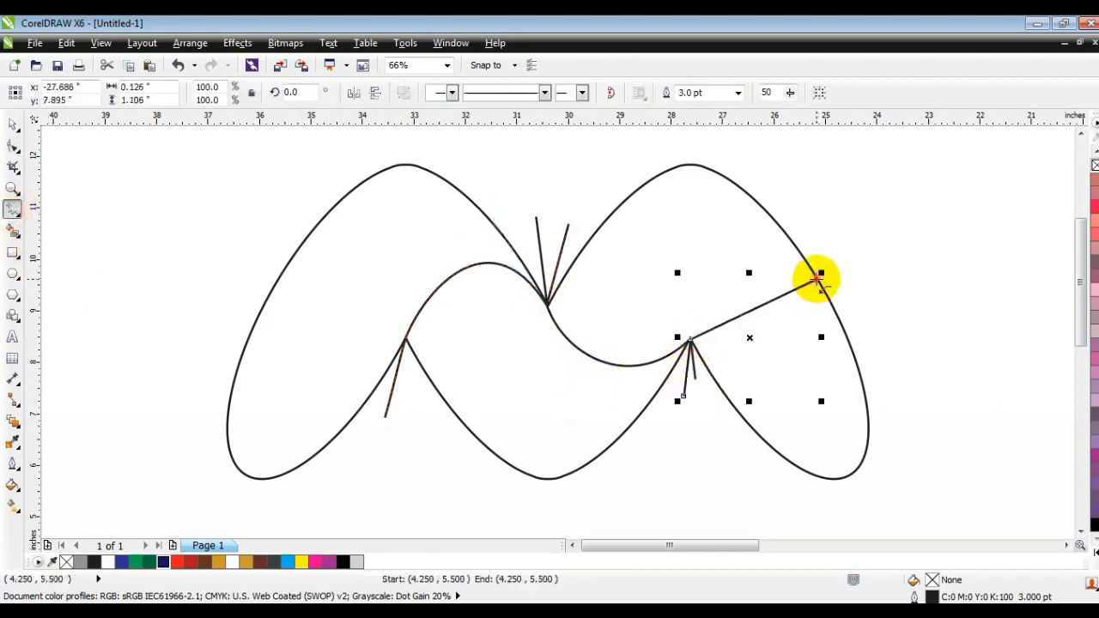
click(854, 255)
Bend that line's middle segment into an upward arch across the right lobe.
click(13, 146)
drag(682, 247, 822, 373)
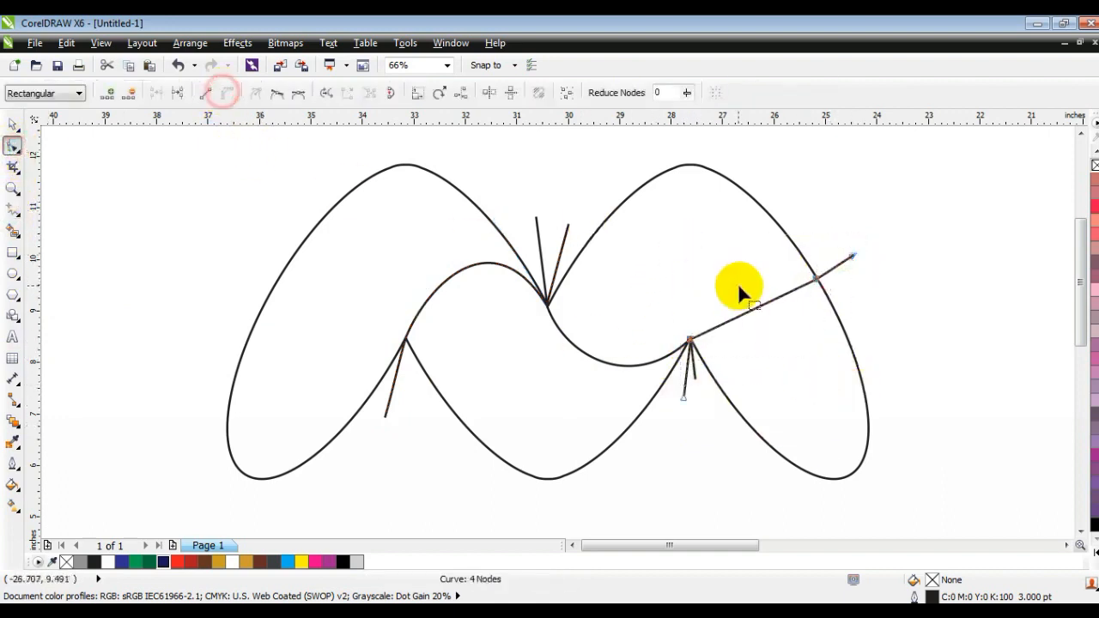
drag(765, 303, 757, 276)
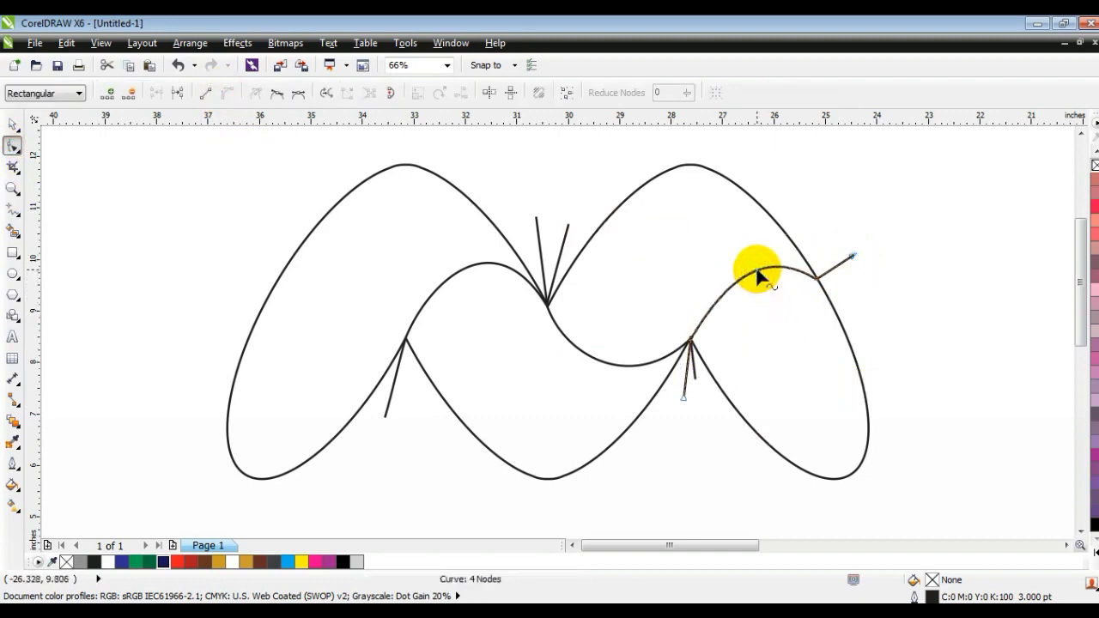
Fill every enclosed region of the M with Smart Fill.
click(14, 233)
click(356, 314)
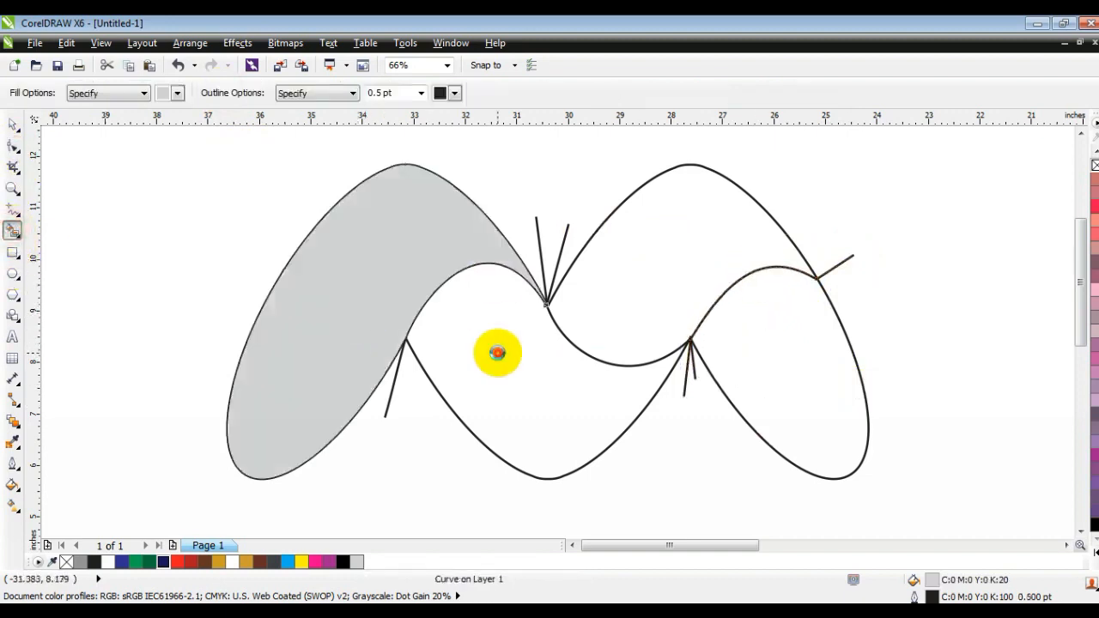
click(498, 355)
click(631, 295)
click(723, 344)
click(13, 125)
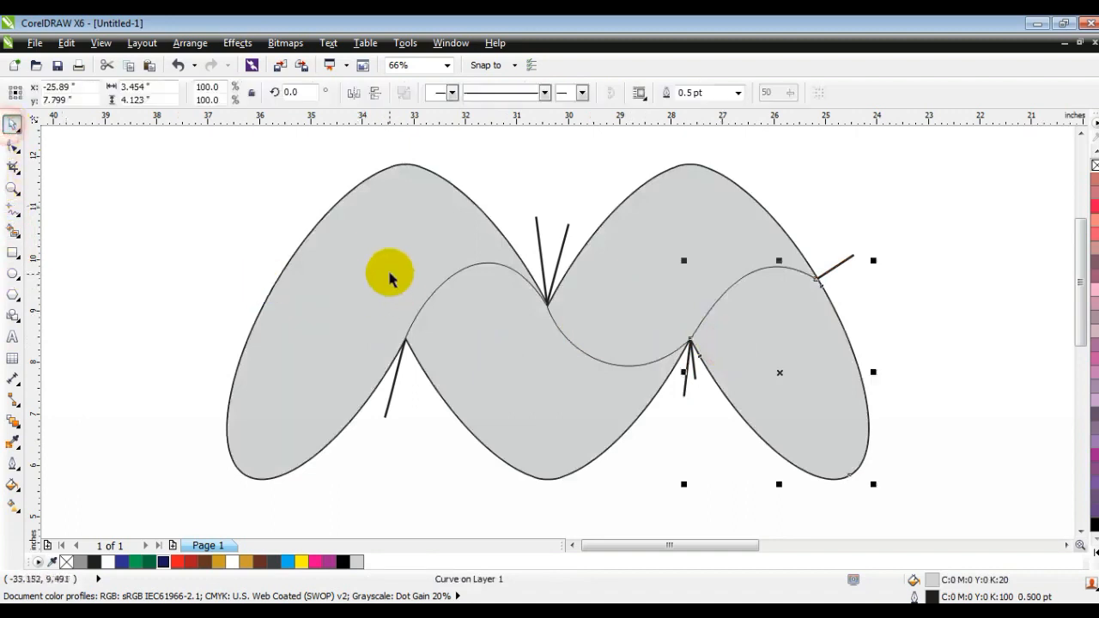
click(378, 262)
shift+click(545, 358)
shift+click(631, 292)
shift+click(741, 365)
Move the filled shapes aside and delete the original outline and guide lines.
key(F3)
drag(678, 348, 251, 361)
drag(443, 219, 850, 466)
key(Delete)
Zoom in on the filled M and enable snapping so new lines attach to its nodes and edges.
click(13, 189)
drag(54, 243, 527, 498)
click(11, 213)
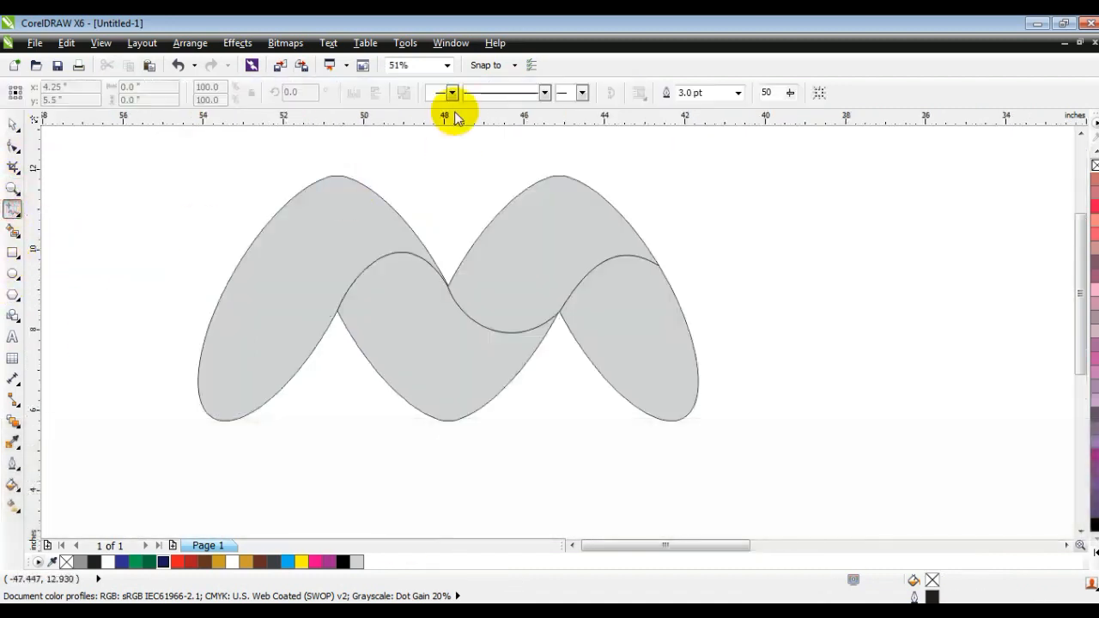
click(515, 65)
click(476, 161)
click(225, 173)
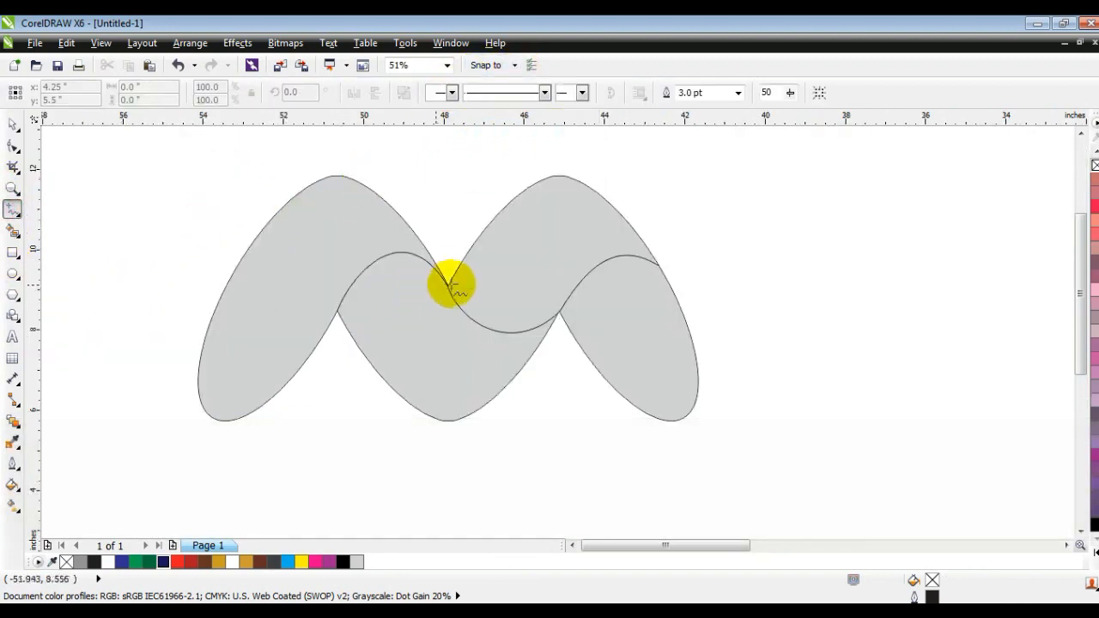
Draw two bent lines across the left part of the M, snapped to its fold nodes.
drag(405, 221, 187, 455)
drag(405, 220, 416, 174)
drag(369, 264, 546, 414)
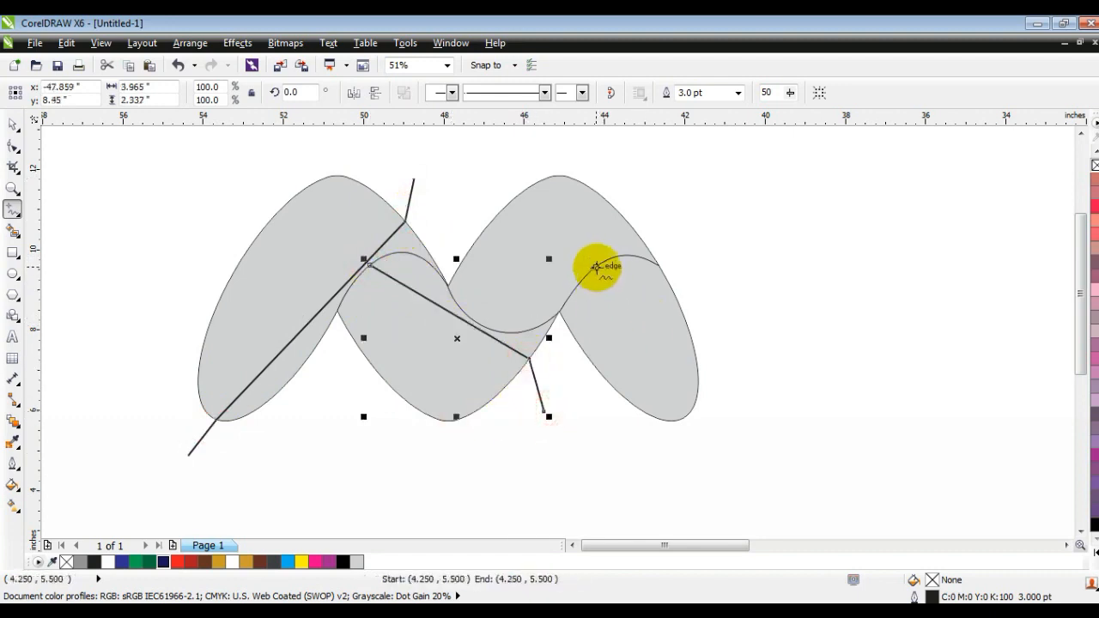
Draw two more bent lines across the right part of the M, snapped to its fold nodes.
drag(597, 267, 677, 451)
drag(658, 264, 458, 316)
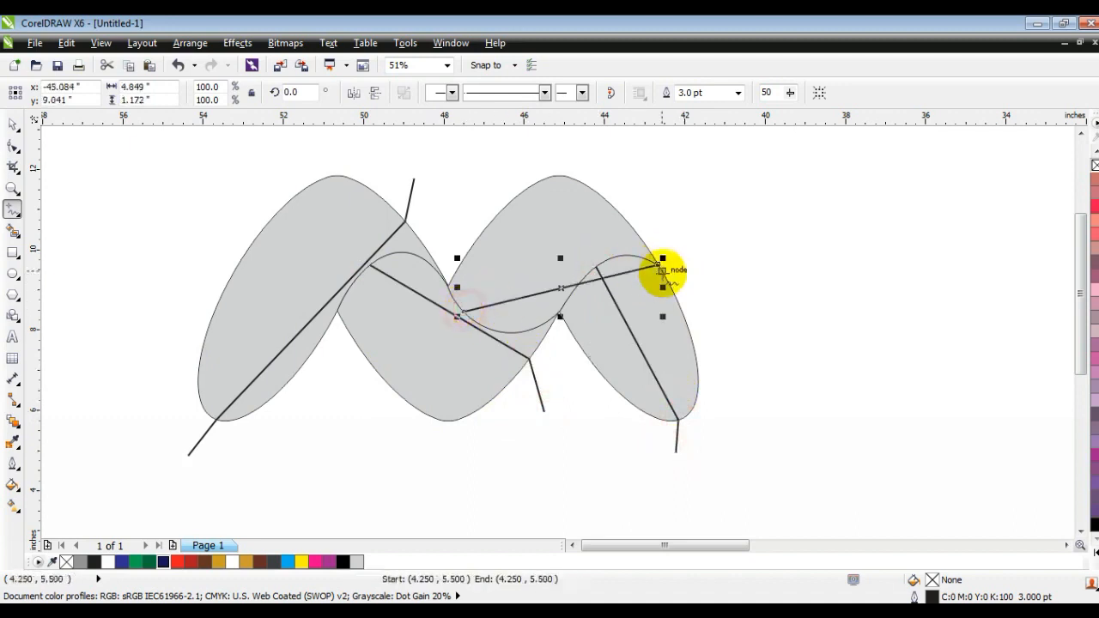
drag(658, 264, 697, 206)
Select the four new lines and combine them into one curve.
click(13, 125)
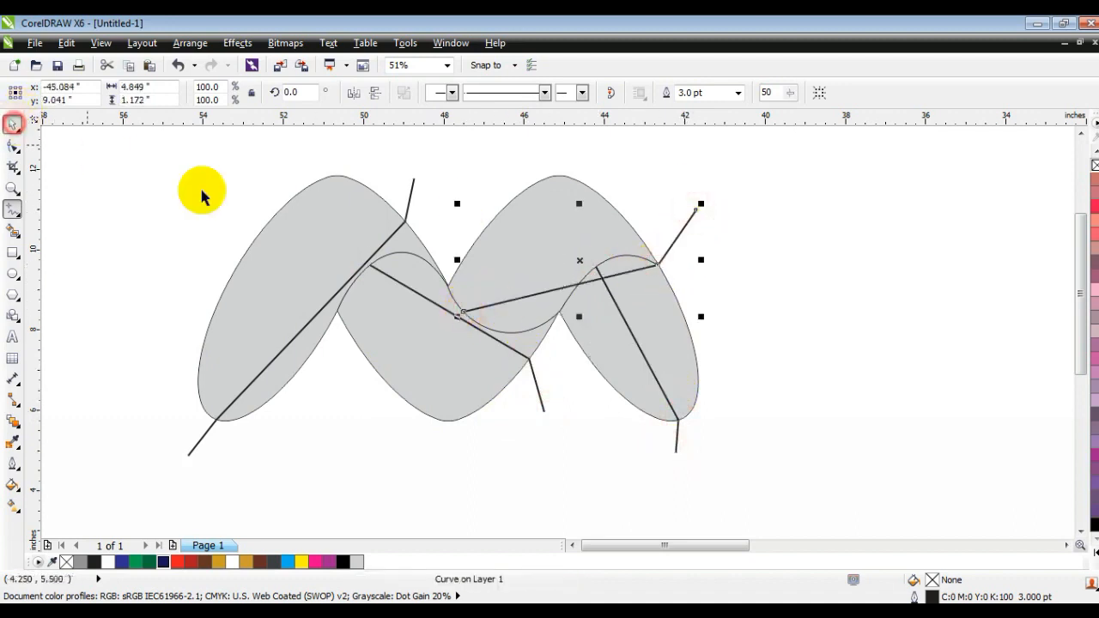
shift+click(677, 439)
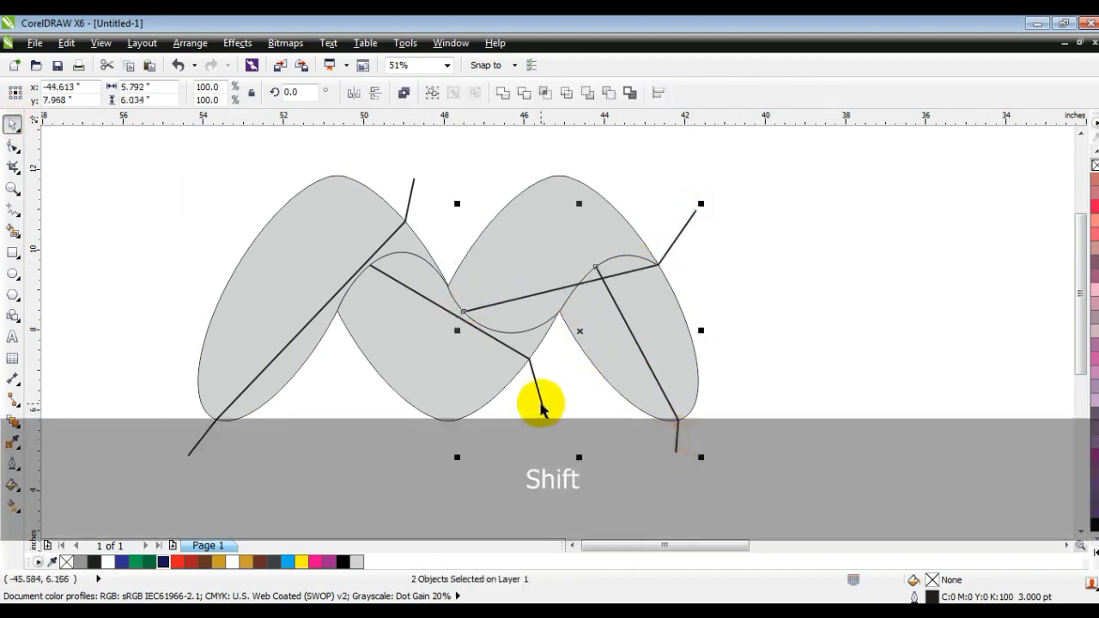
shift+click(541, 410)
shift+click(190, 457)
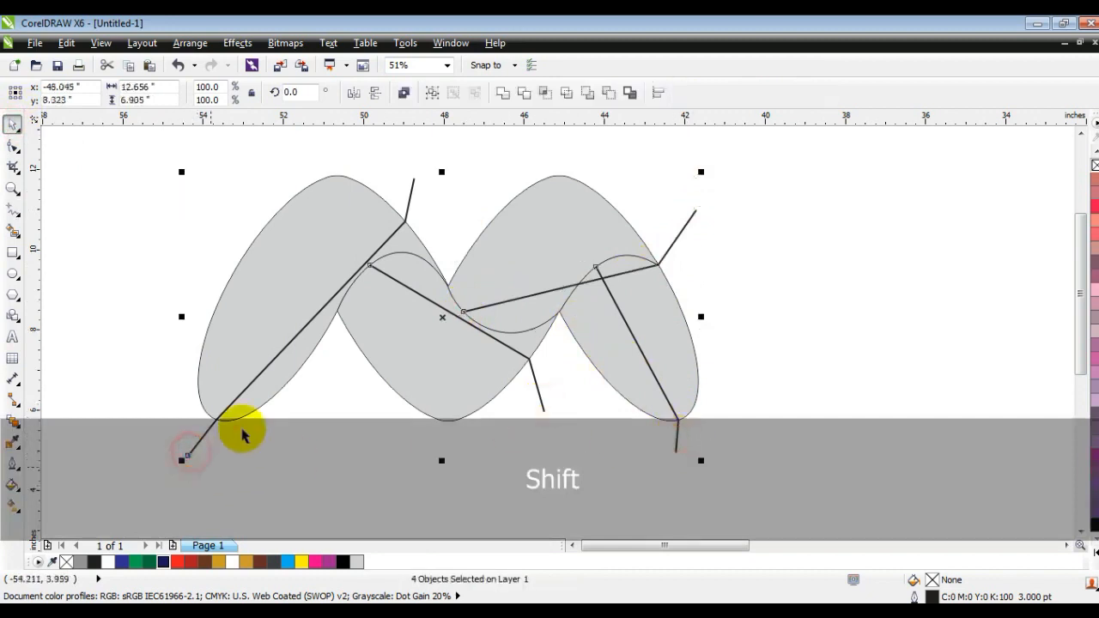
click(404, 92)
Bend the combined lines' segments into smooth curves following the M's folds.
click(13, 147)
drag(128, 147, 738, 489)
click(322, 387)
drag(318, 310, 309, 247)
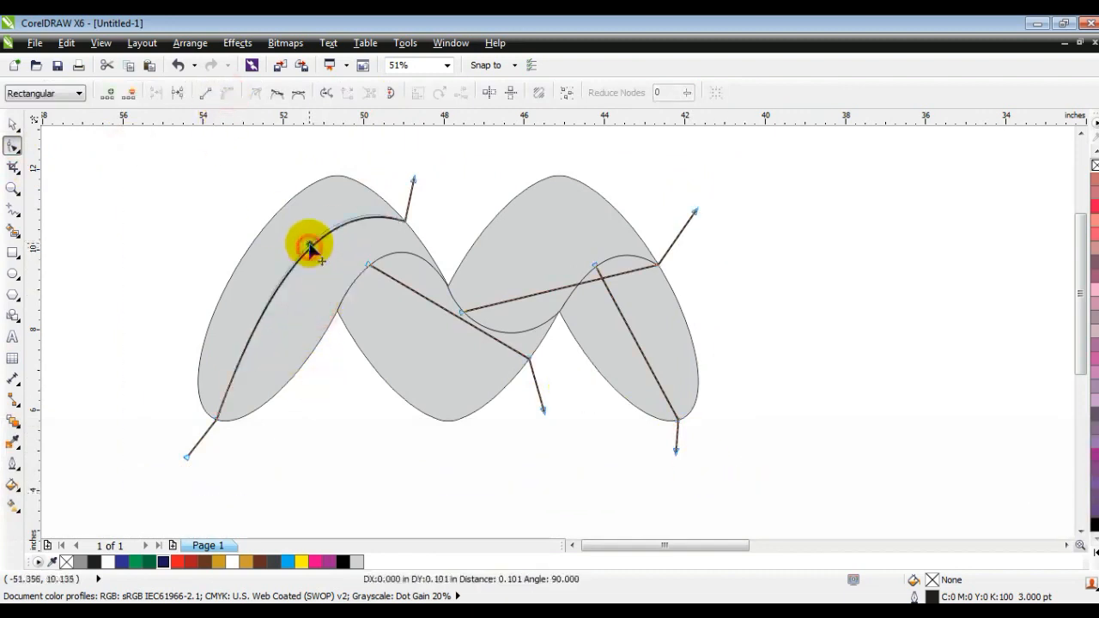
drag(449, 312, 445, 367)
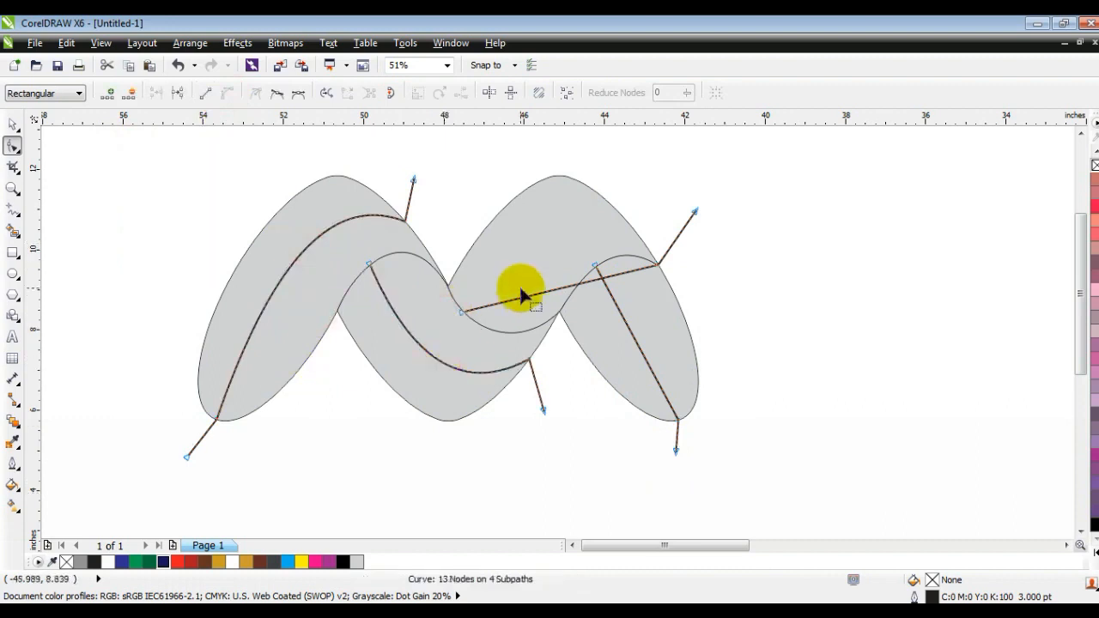
drag(567, 286, 572, 224)
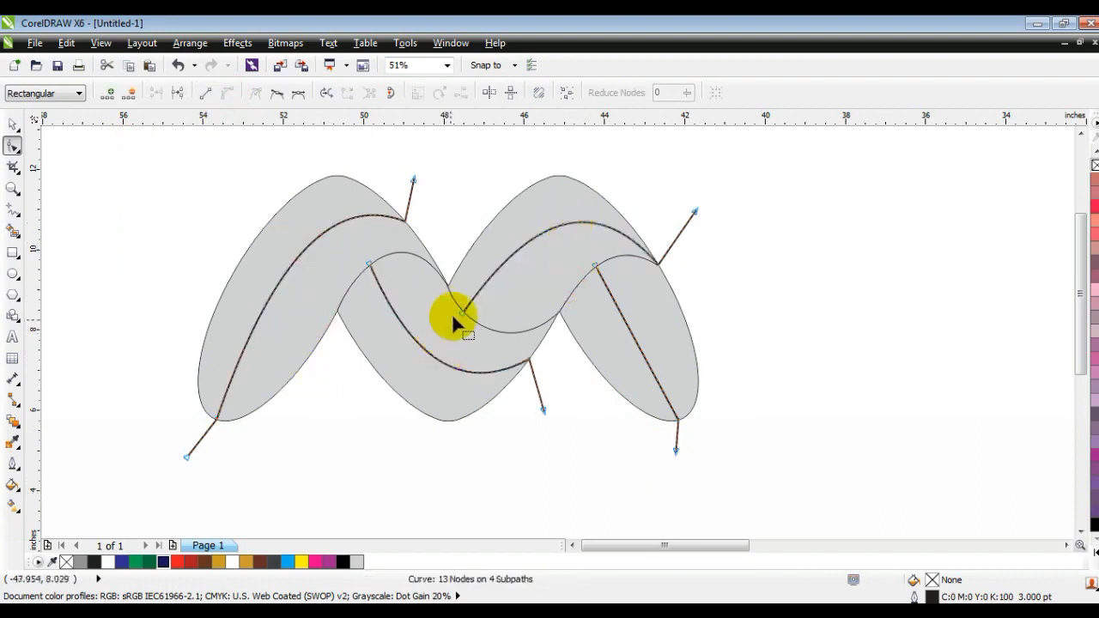
drag(463, 311, 467, 319)
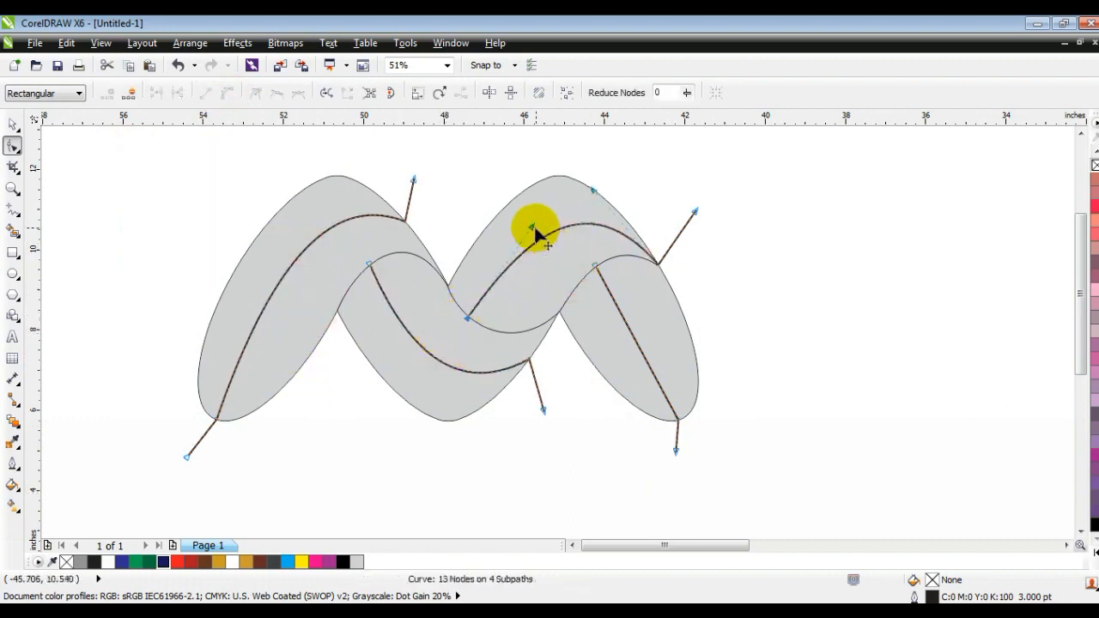
drag(532, 228, 527, 218)
drag(633, 338, 635, 337)
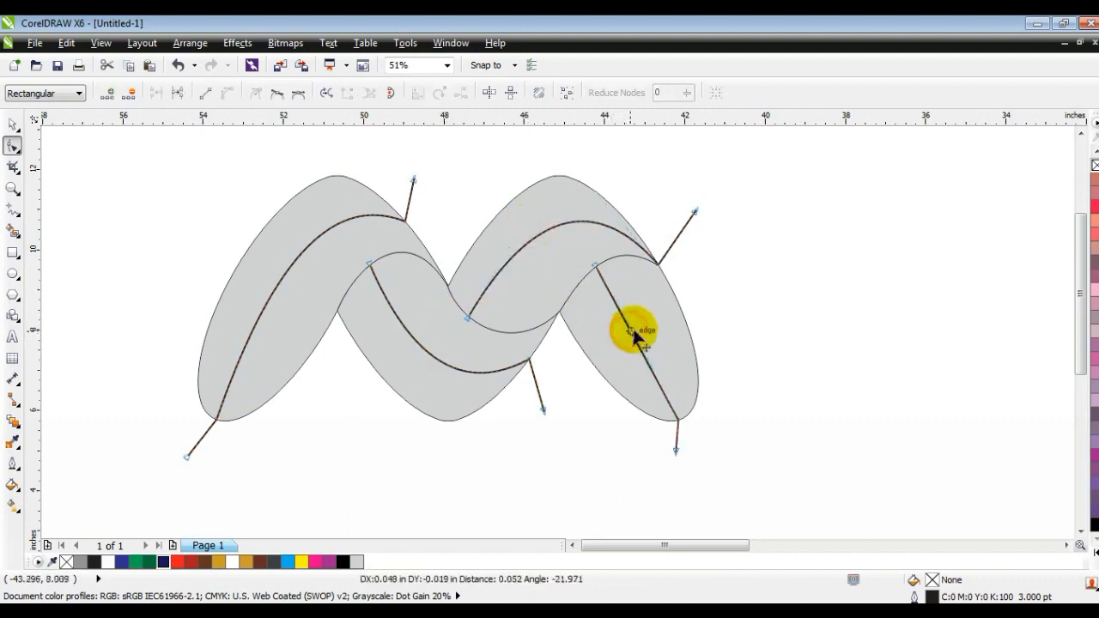
Pick a 40% gray fill for the Smart Fill tool and fill the fold regions in the M's left part.
click(13, 230)
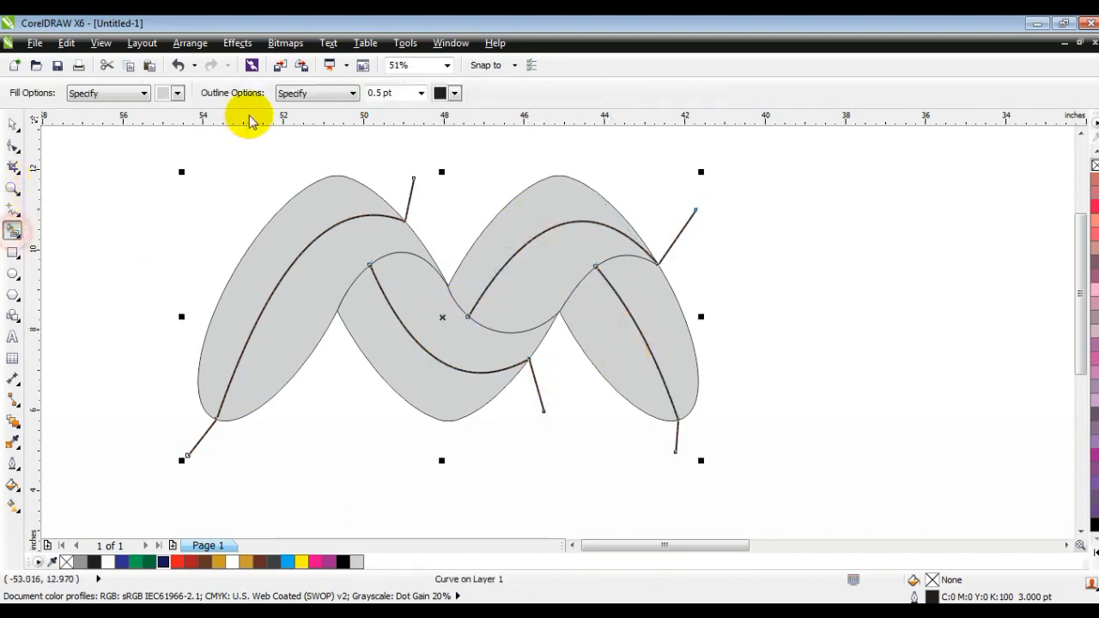
click(133, 94)
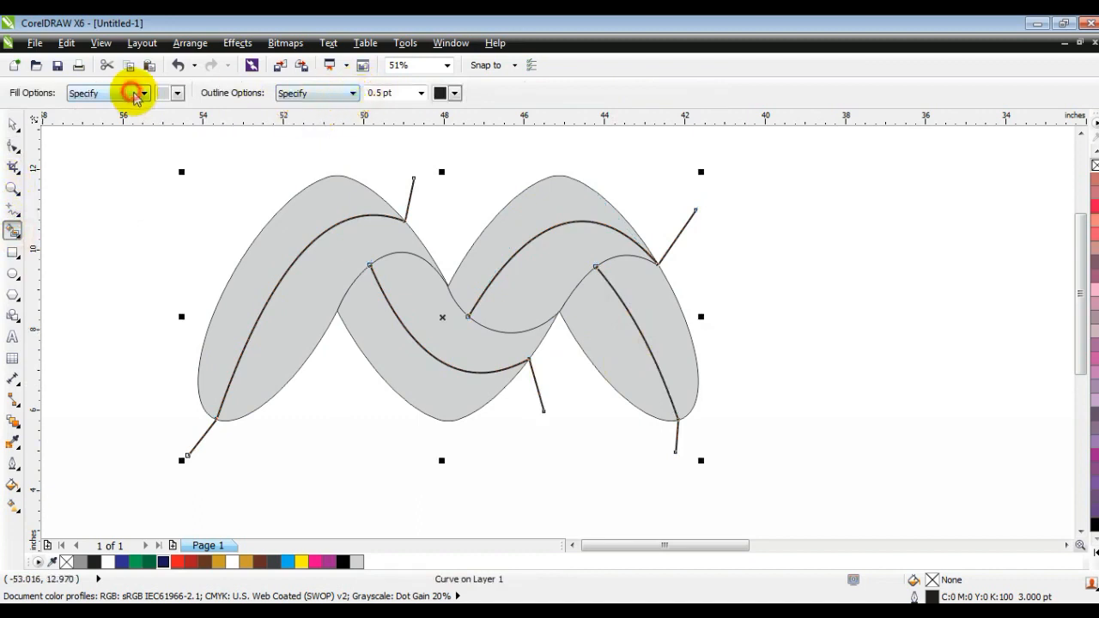
click(176, 95)
click(168, 112)
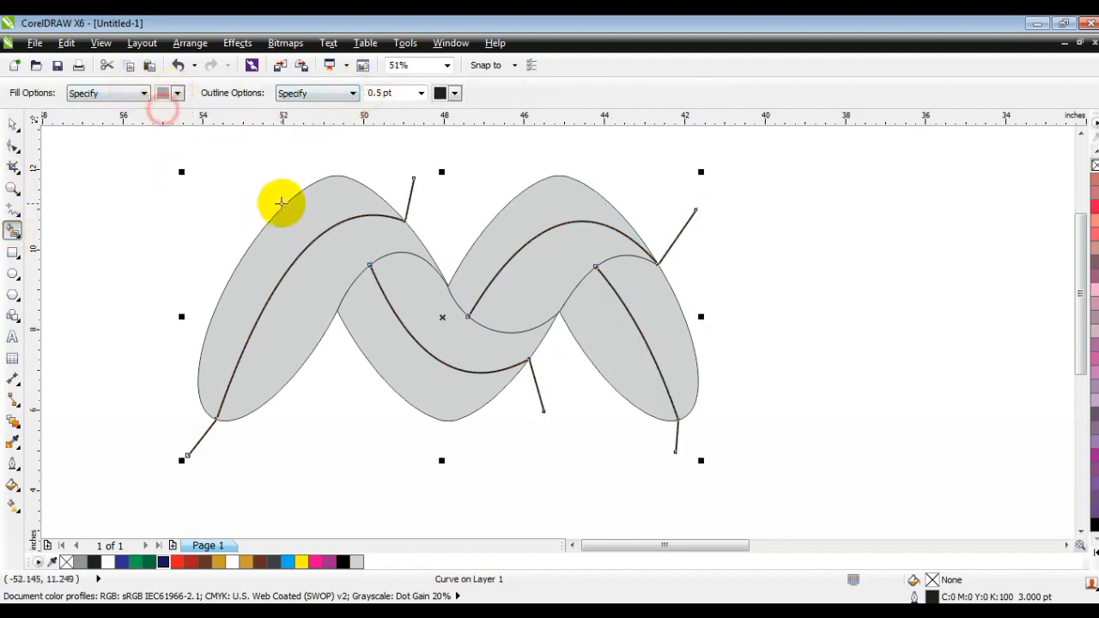
click(289, 211)
click(314, 269)
click(359, 317)
click(410, 307)
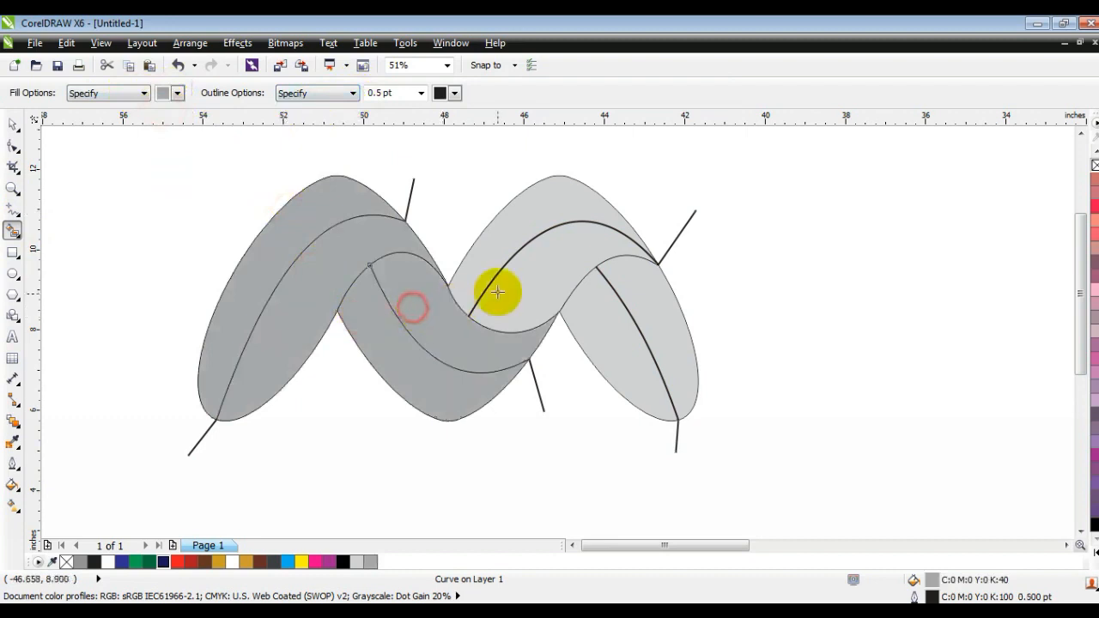
Smart-fill the remaining fold regions in the M's right part with the same gray.
click(502, 288)
click(490, 255)
click(597, 331)
click(652, 299)
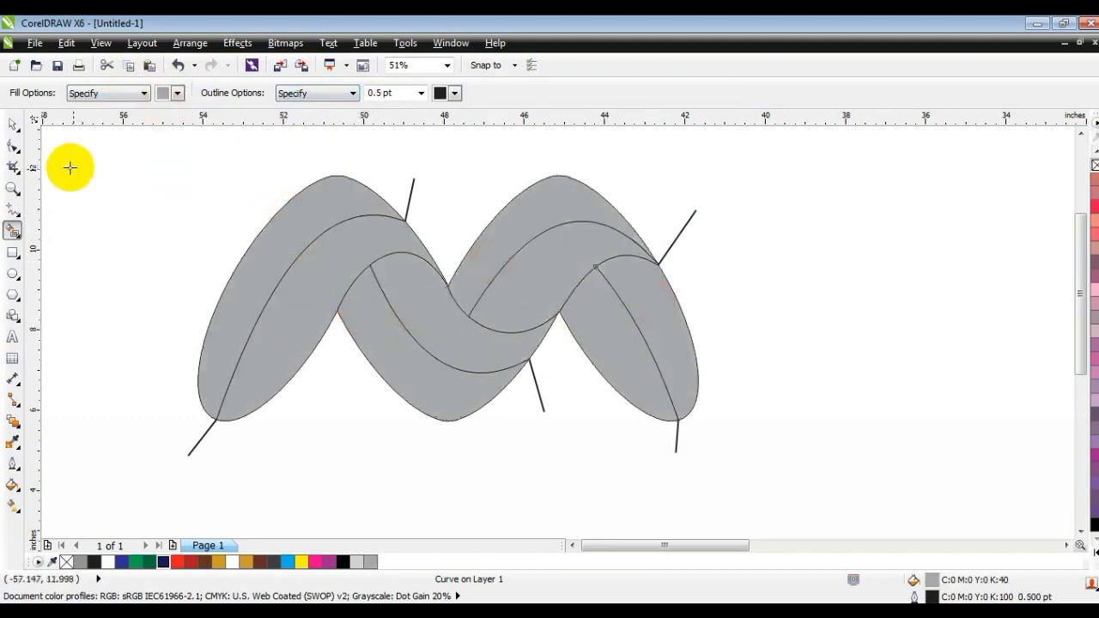
Select the combined curved guide lines and delete them.
click(13, 124)
click(968, 363)
key(F4)
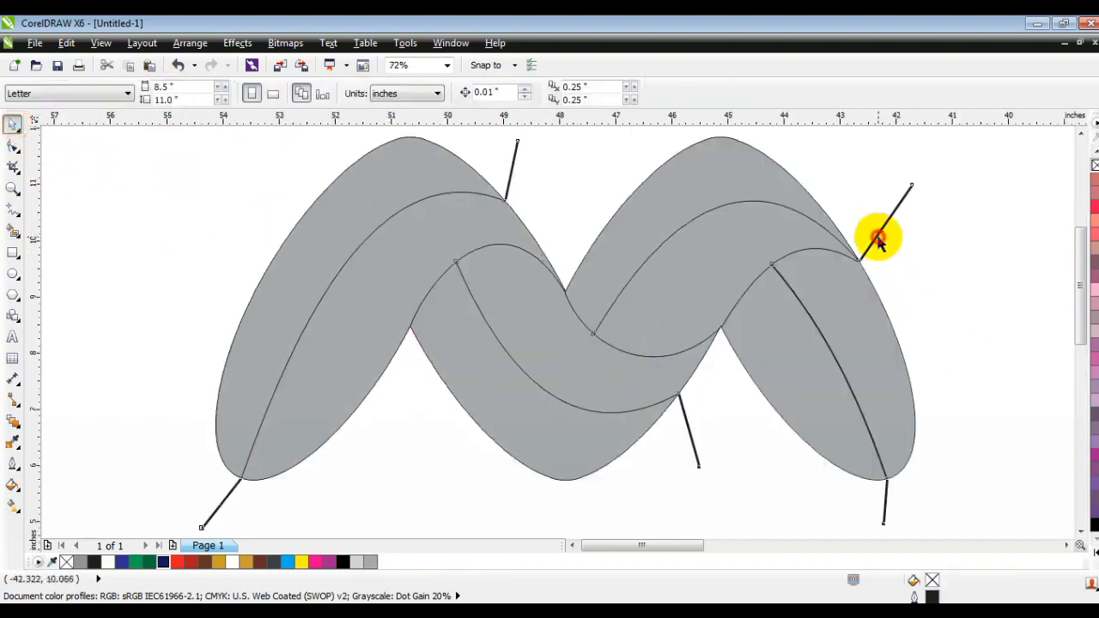
click(877, 237)
key(Delete)
Give the lower right fold region a linear gradient from dark blue to light blue.
click(767, 375)
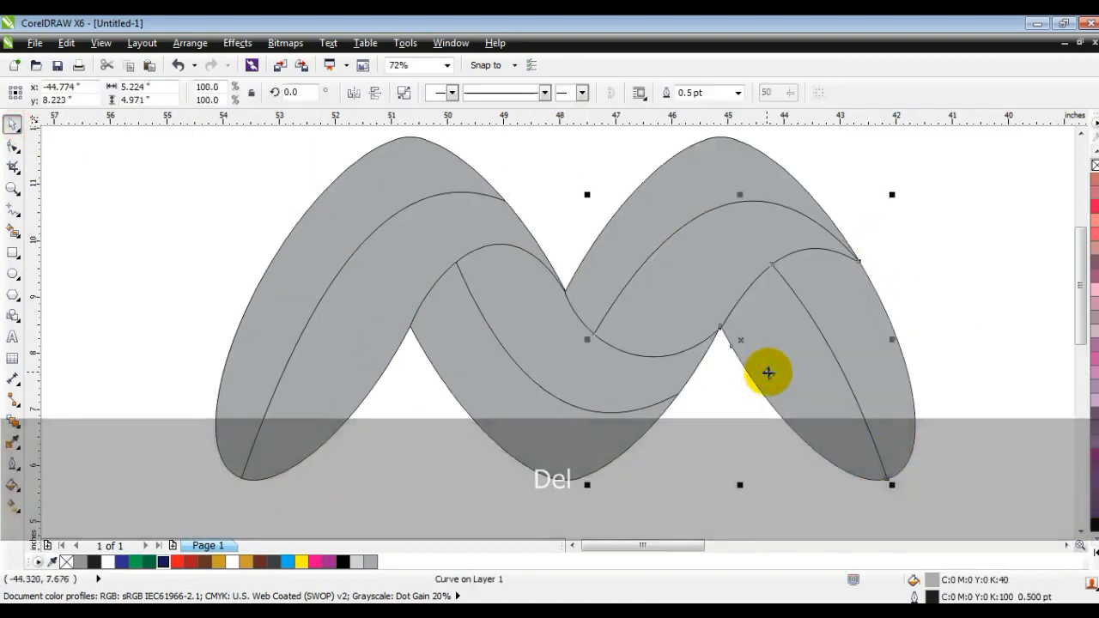
key(F4)
key(Escape)
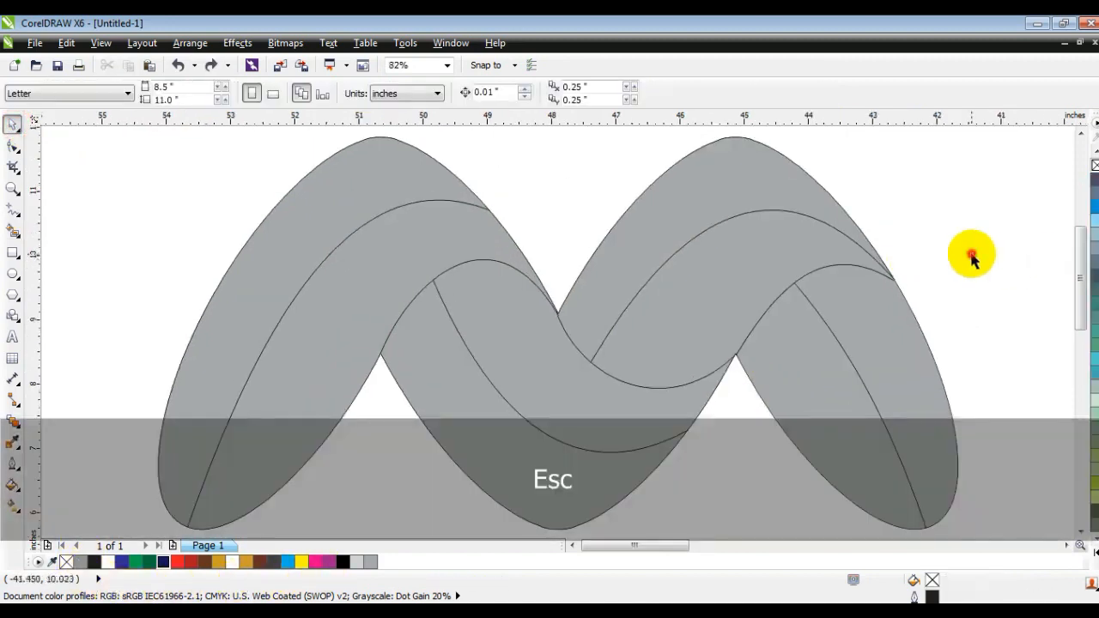
click(834, 359)
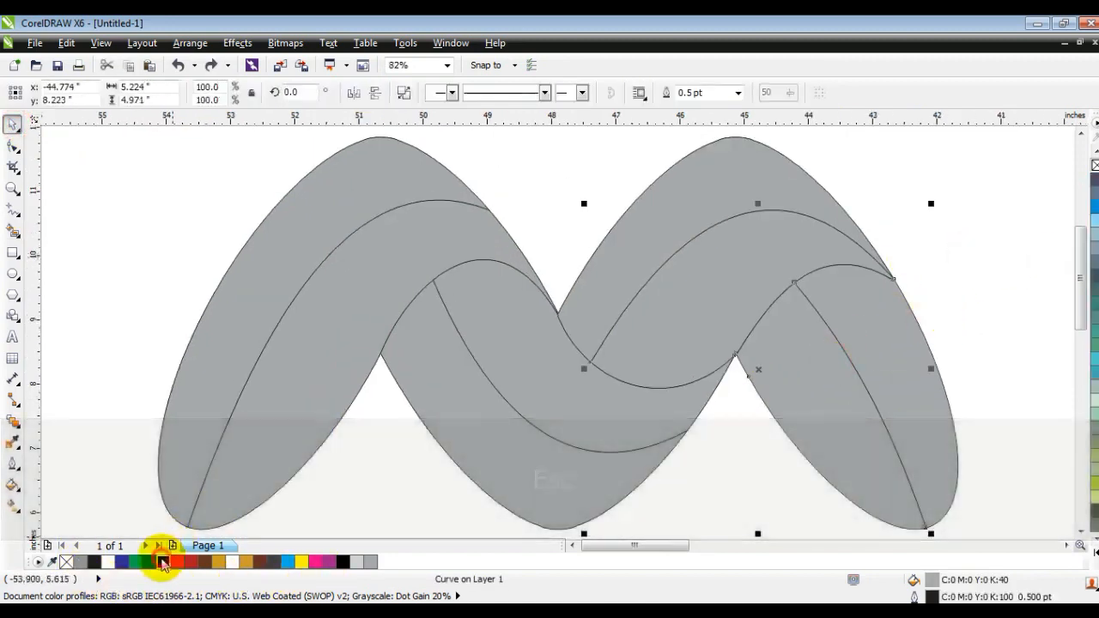
click(164, 560)
click(12, 507)
drag(856, 477, 792, 347)
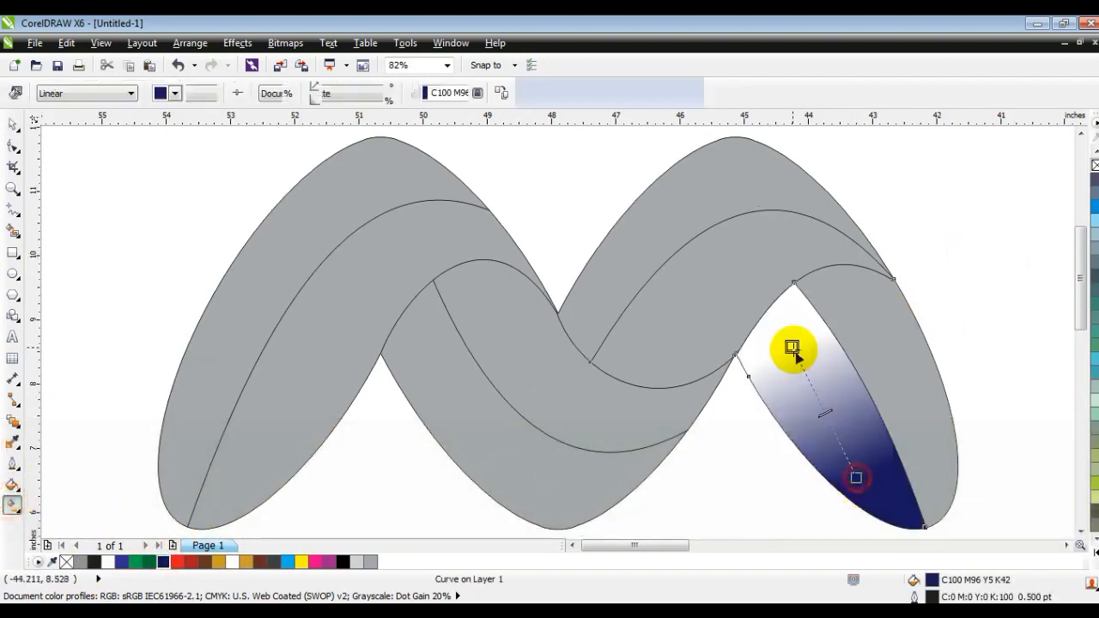
click(1089, 543)
drag(1054, 333, 791, 347)
drag(856, 477, 875, 504)
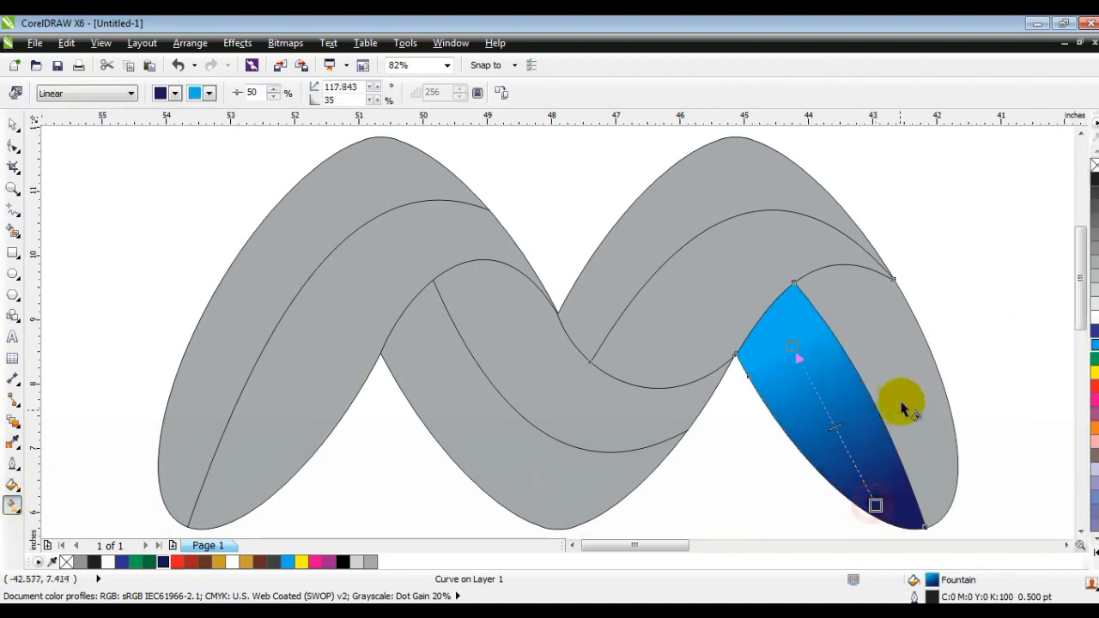
Copy the blue region's properties onto the adjacent right-end fold region.
click(12, 126)
click(773, 311)
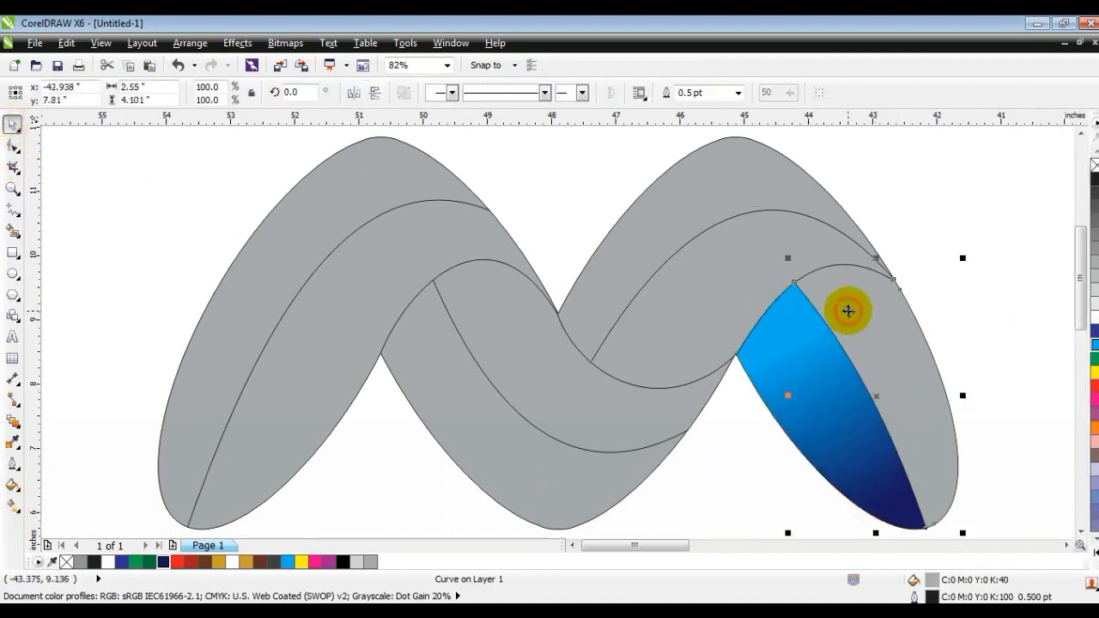
click(66, 45)
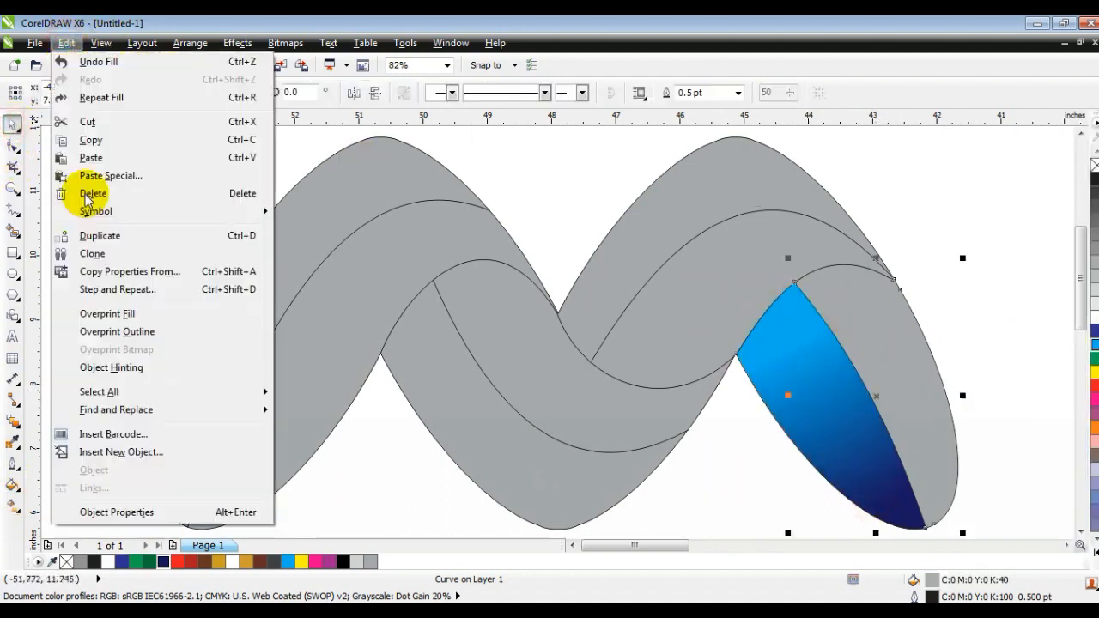
click(111, 269)
click(550, 344)
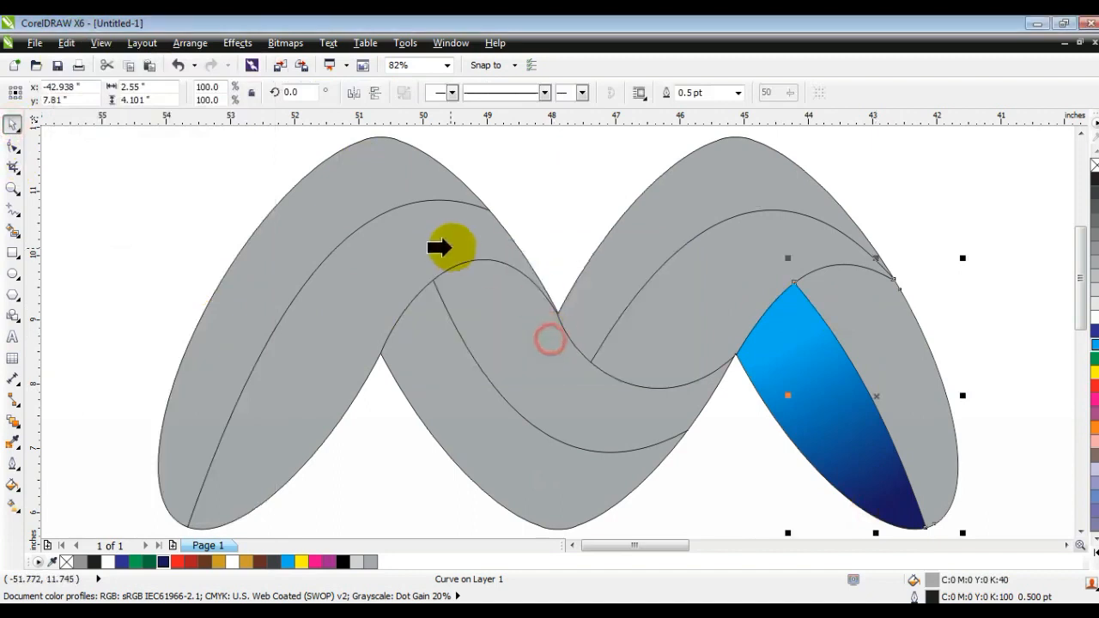
click(805, 359)
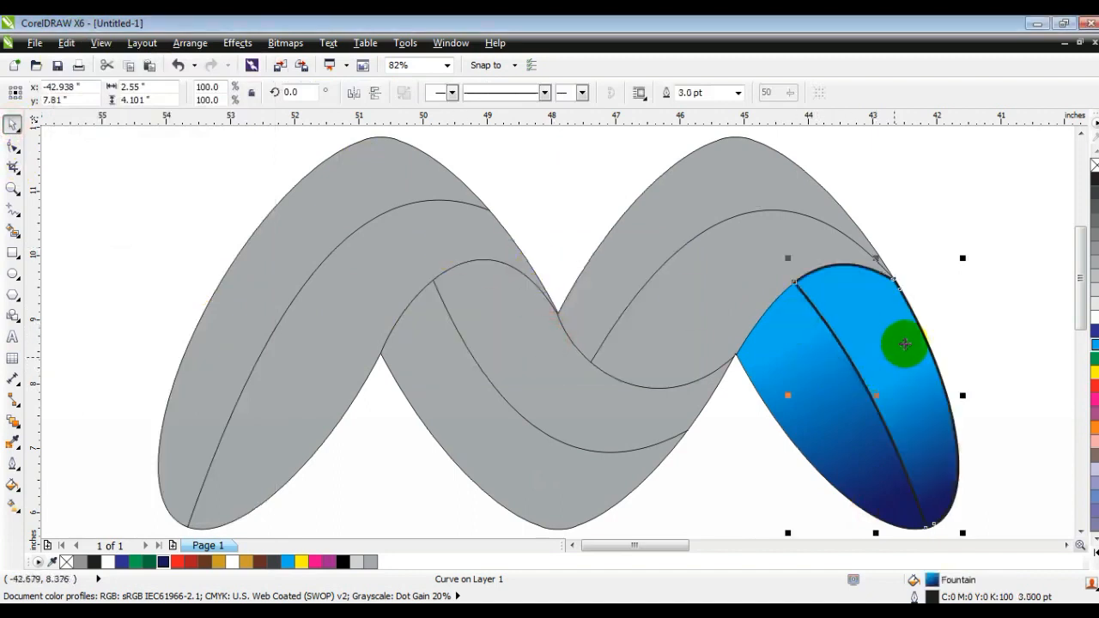
Remove that region's outline and reposition its gradient handles across the fold.
right_click(1094, 165)
key(g)
drag(894, 374, 807, 273)
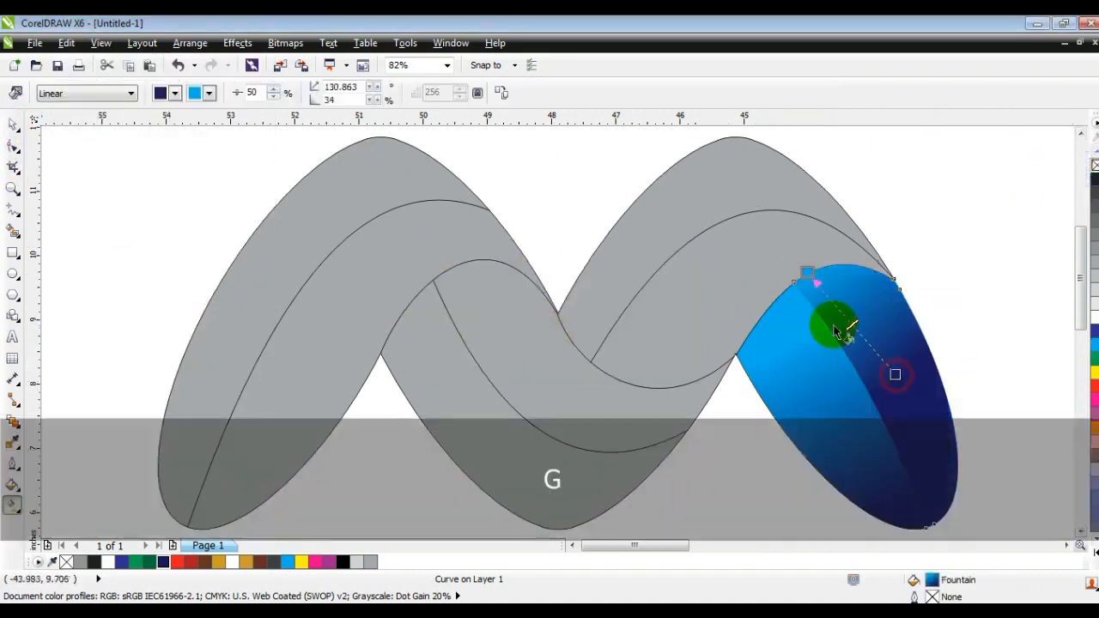
drag(894, 373, 863, 328)
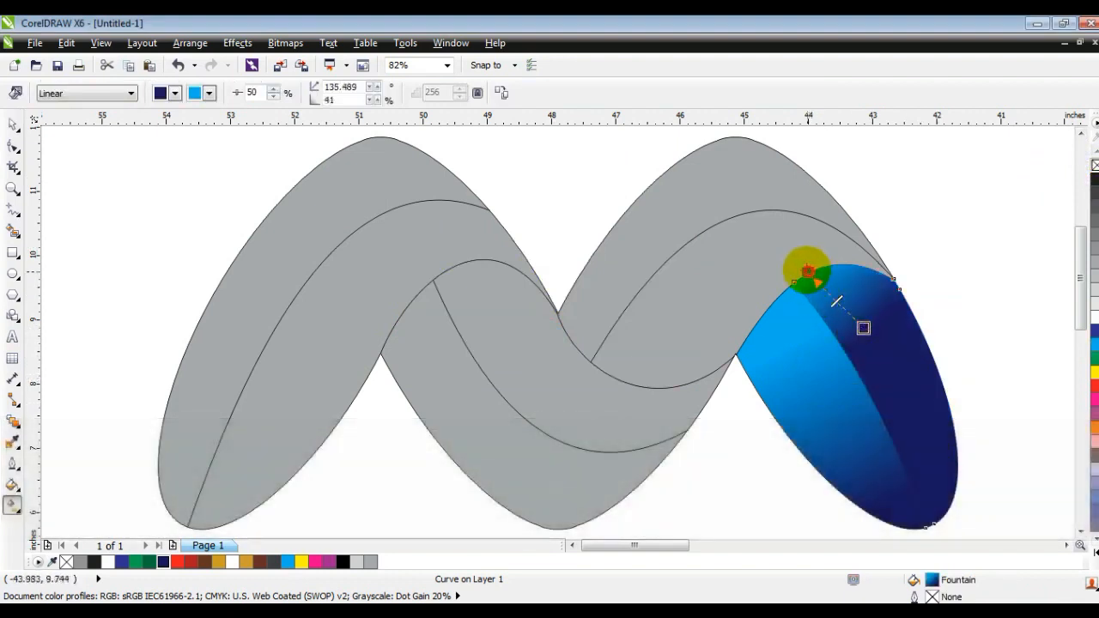
drag(808, 273, 755, 210)
drag(863, 328, 912, 386)
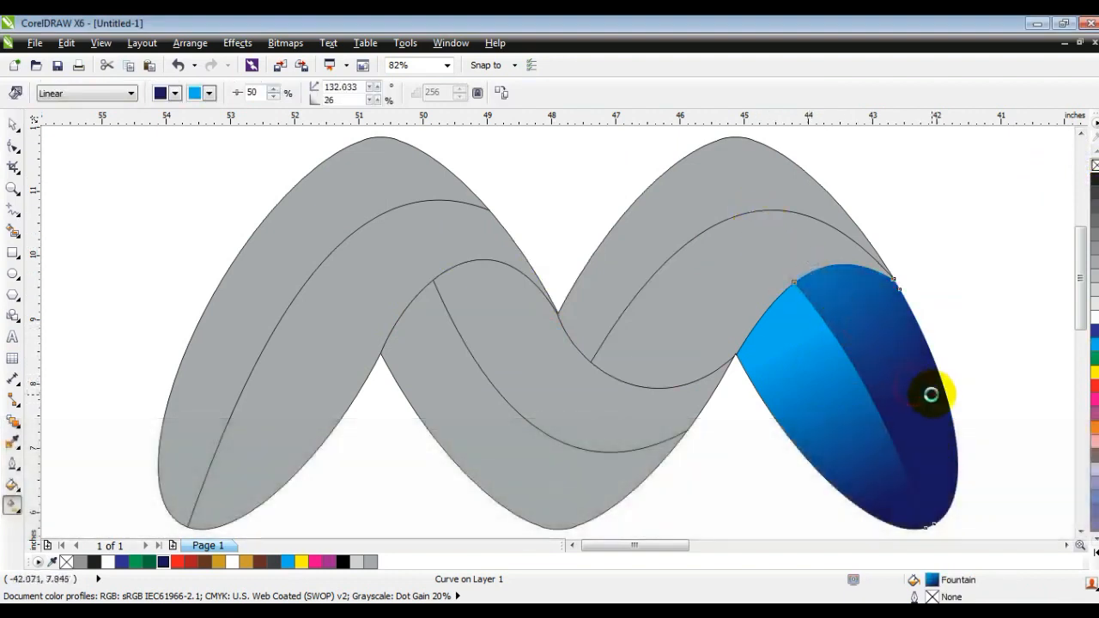
Fill the middle right fold region with a linear gradient from dark green to lime.
click(743, 307)
click(149, 562)
click(659, 389)
drag(636, 385, 740, 259)
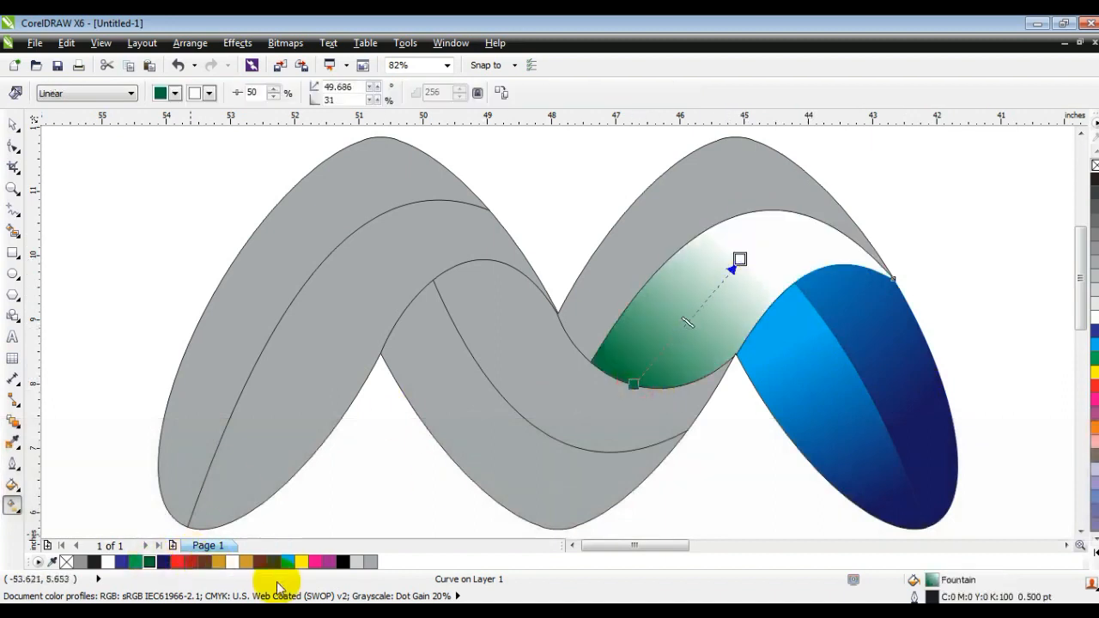
click(1095, 556)
drag(1068, 389, 740, 260)
Fill the M's top right region with a dark green to lime linear gradient.
click(678, 213)
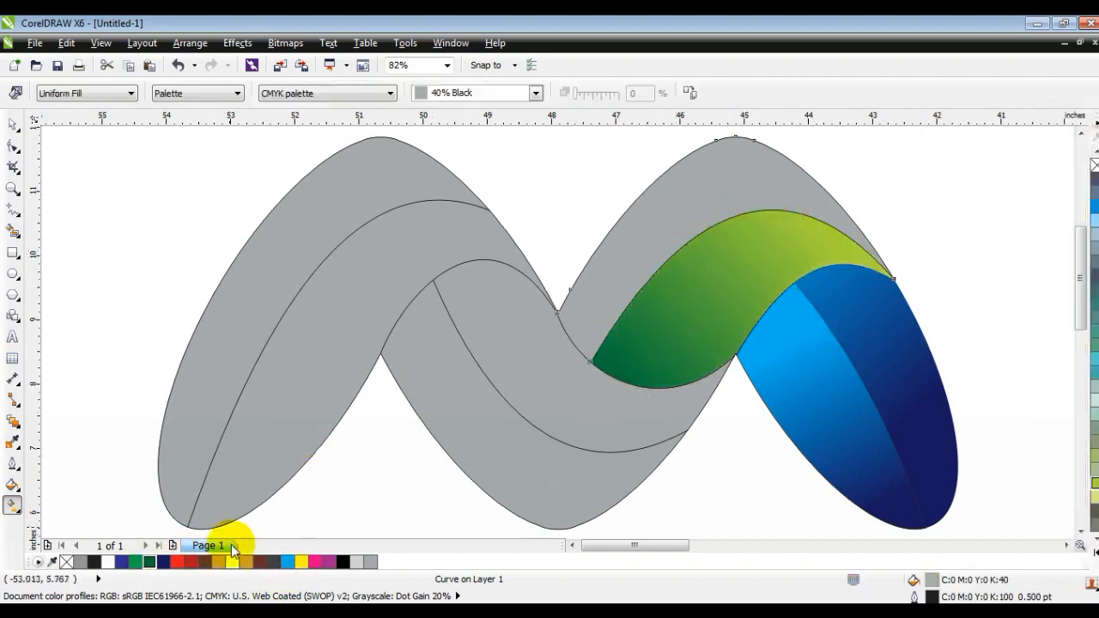
click(149, 561)
drag(611, 260, 617, 231)
drag(666, 285, 611, 226)
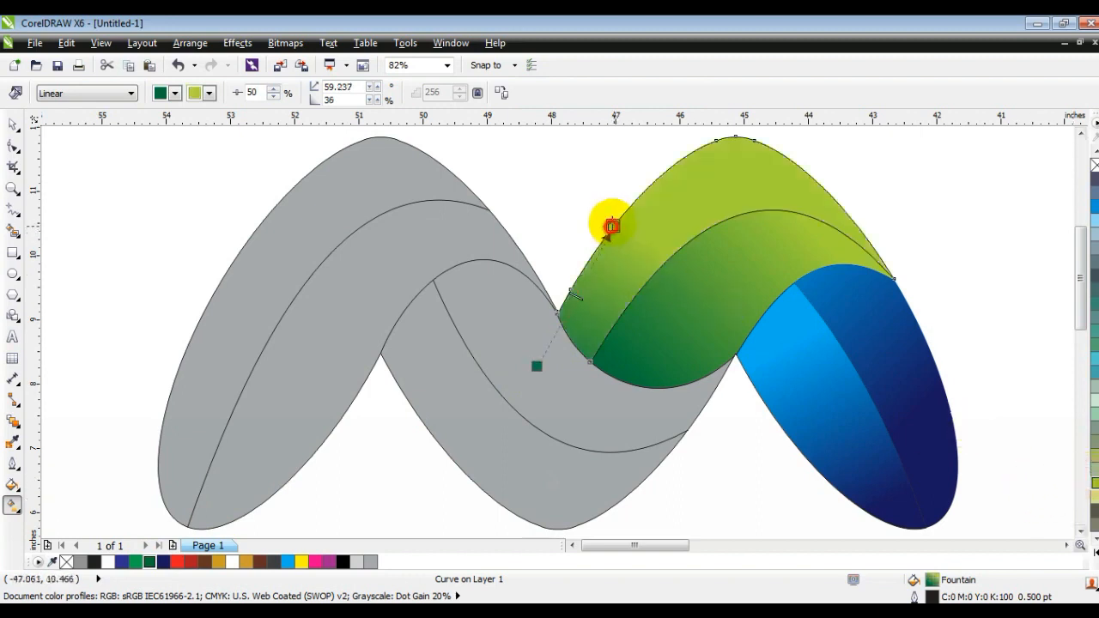
Fill the center fold region with a linear gradient from dark blue to pink.
click(594, 406)
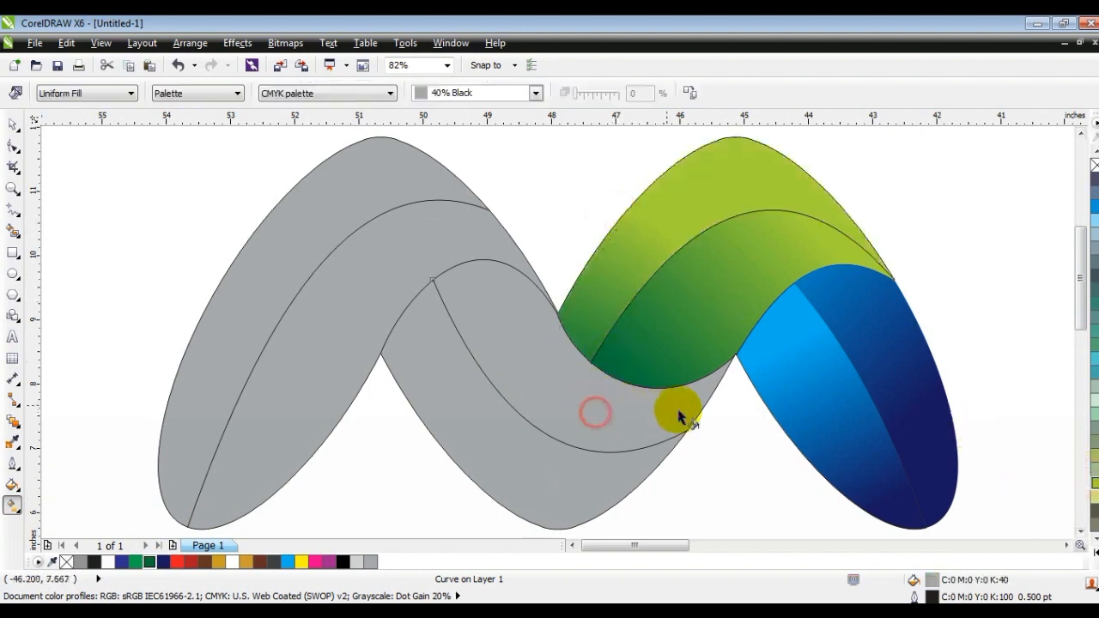
click(191, 563)
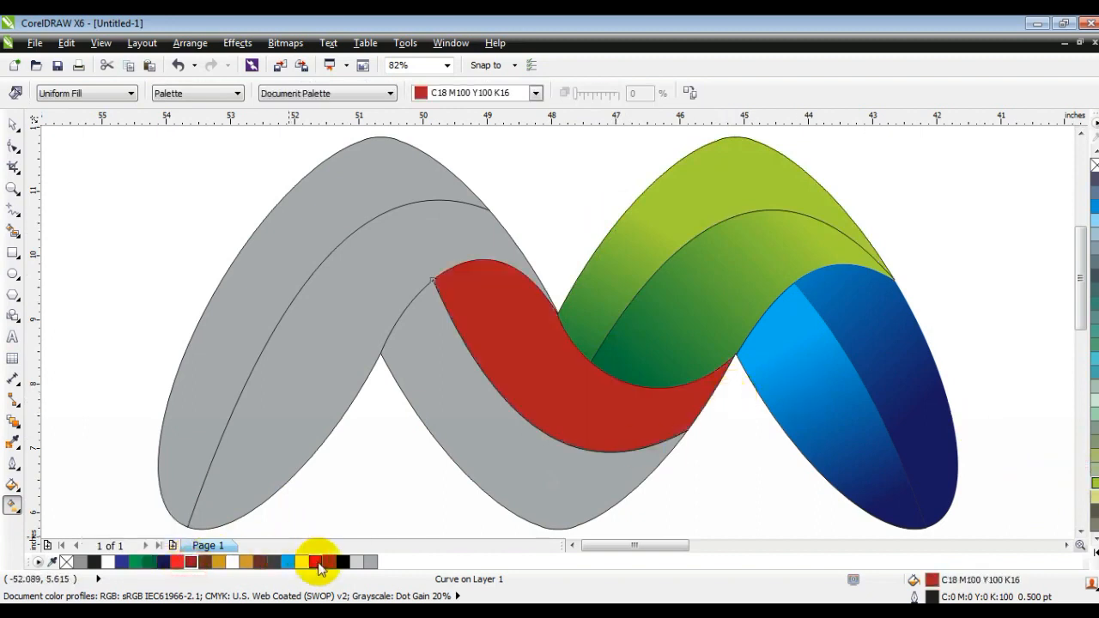
click(331, 562)
drag(455, 276, 549, 428)
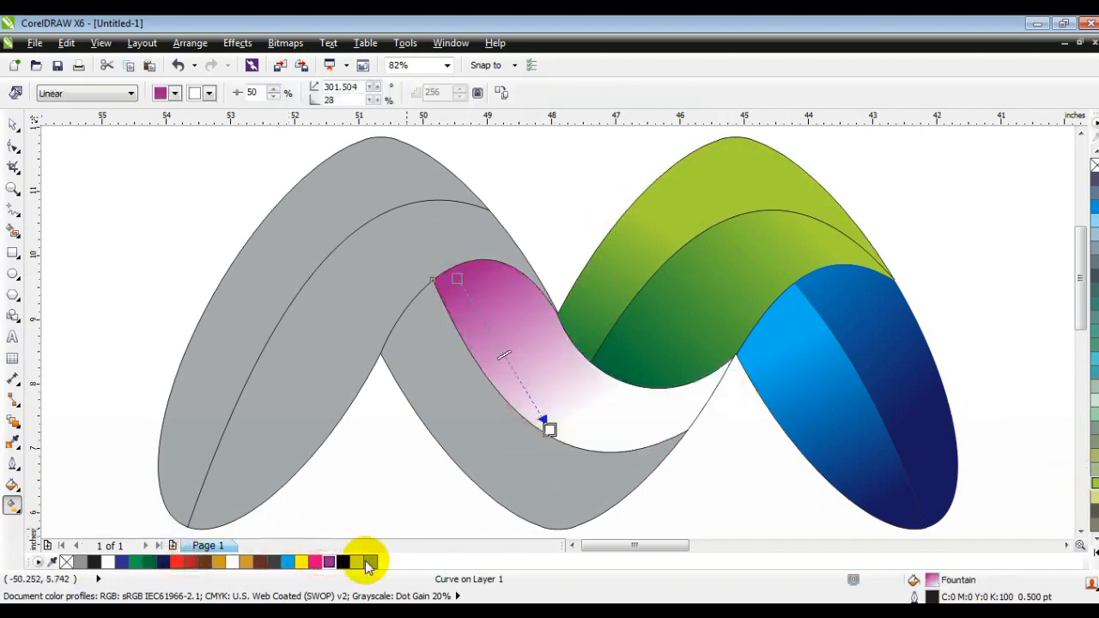
drag(314, 569, 611, 447)
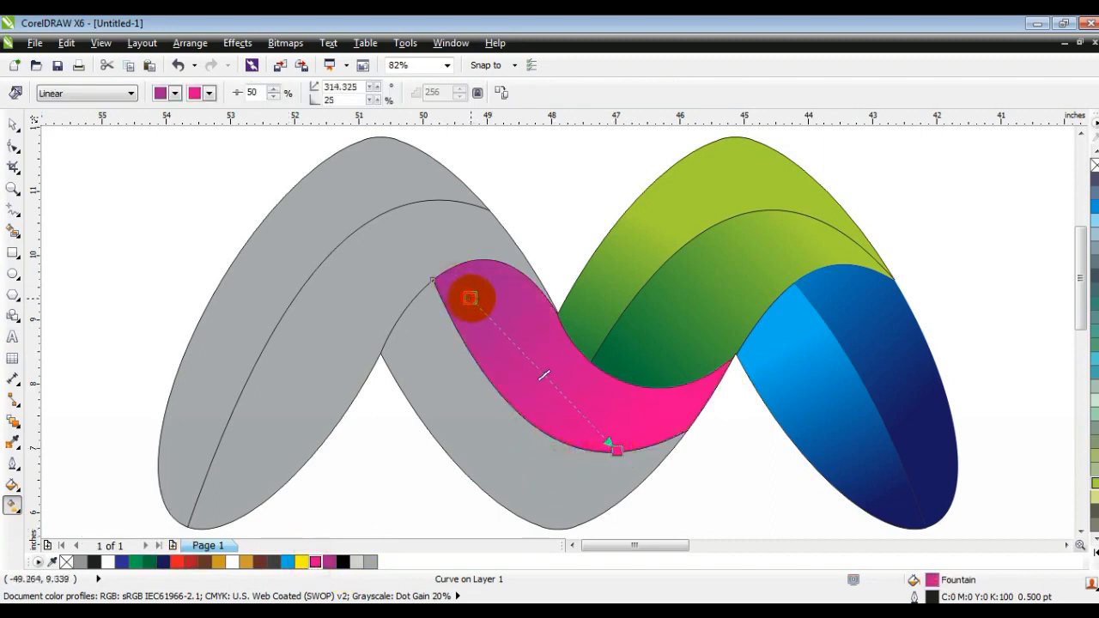
drag(467, 297, 471, 298)
drag(163, 563, 471, 298)
click(618, 449)
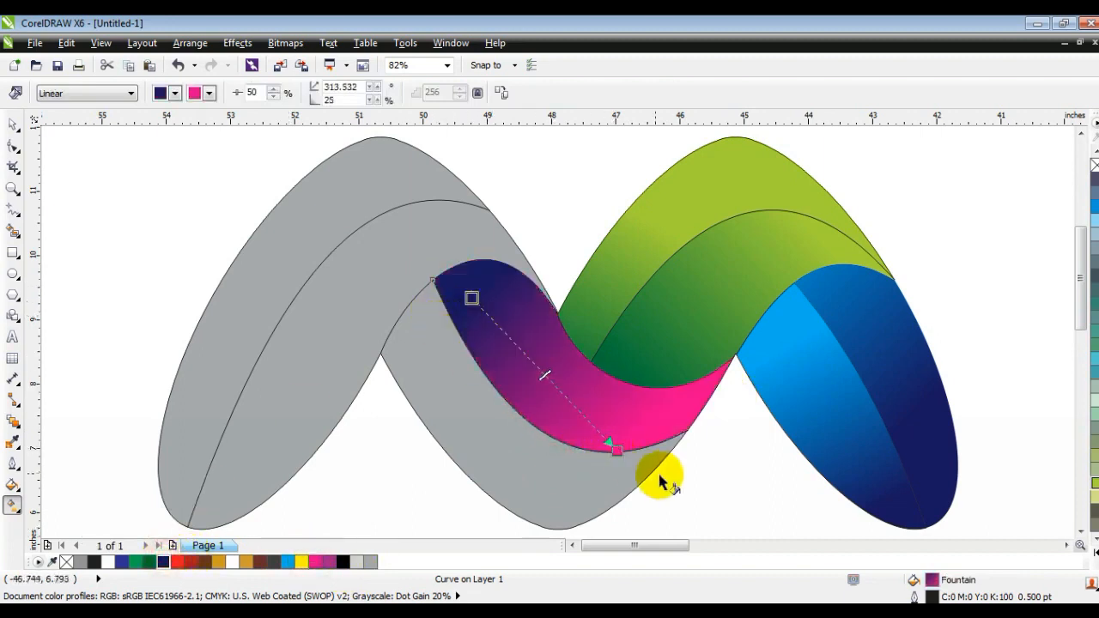
Fill the lower center region with a dark blue to pink linear gradient.
click(524, 468)
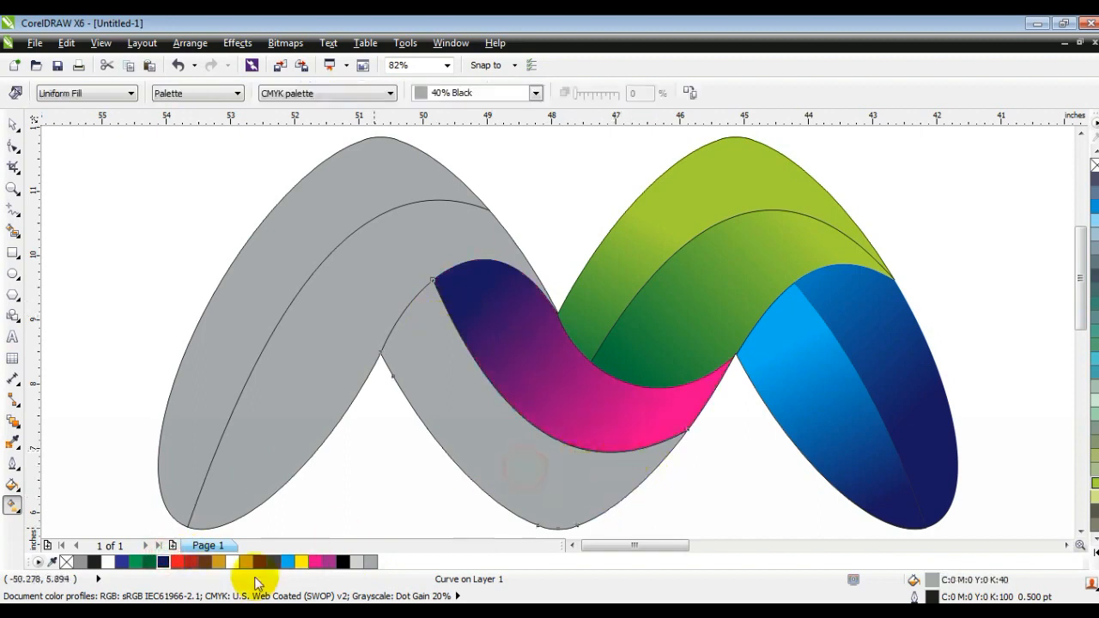
click(163, 562)
drag(355, 319, 490, 442)
drag(317, 564, 490, 441)
Fill the upper left fold region with a gradient running from dark red through red to yellow.
click(380, 270)
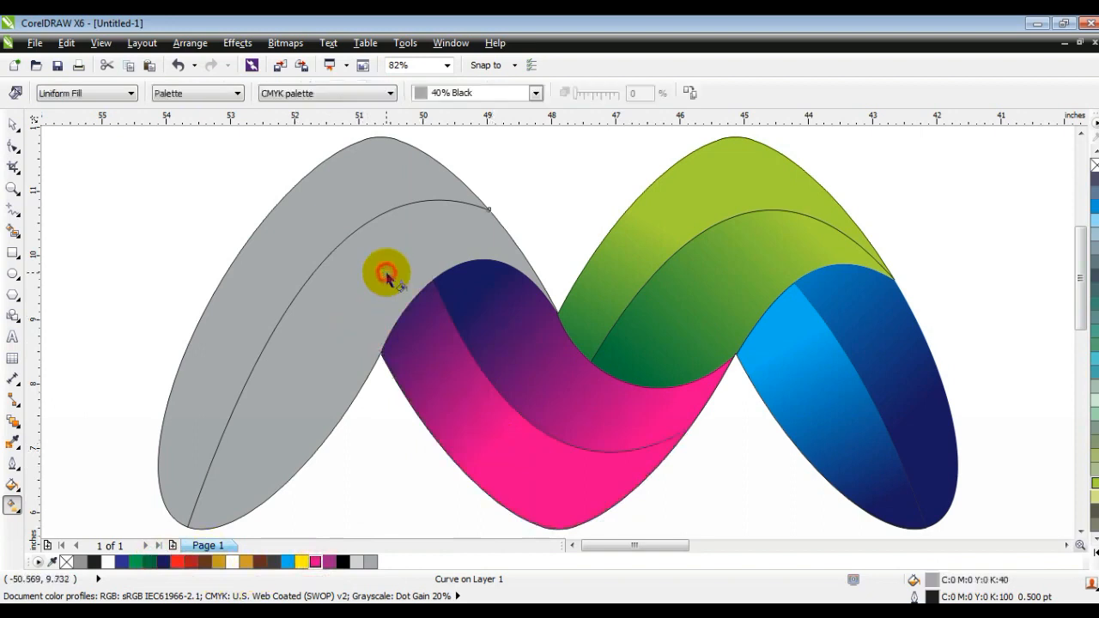
click(191, 563)
drag(395, 287, 289, 437)
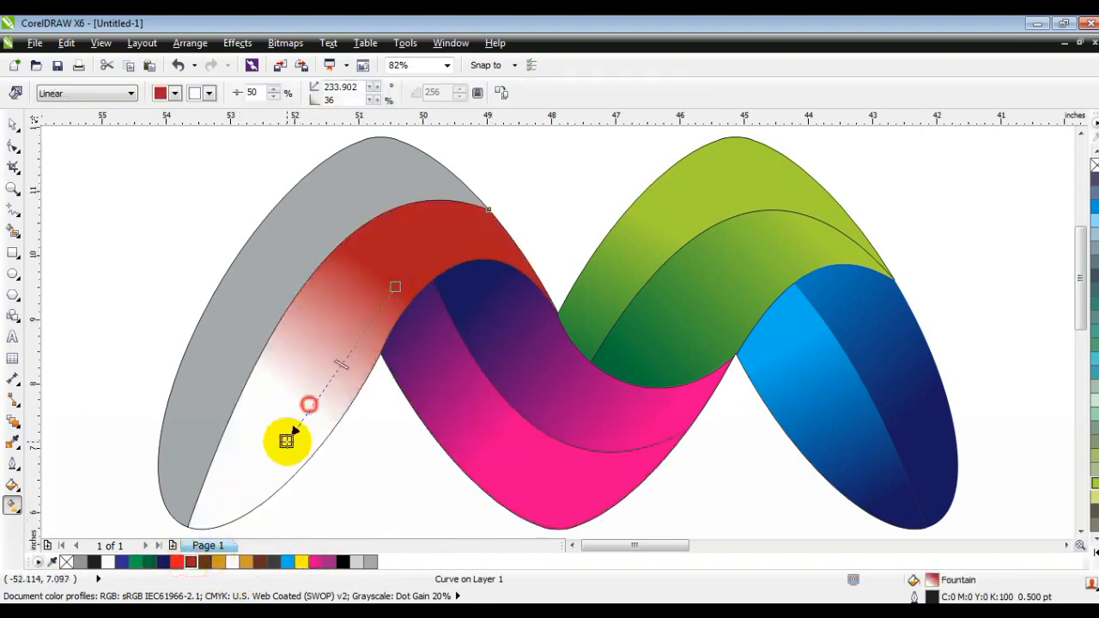
drag(177, 561, 331, 392)
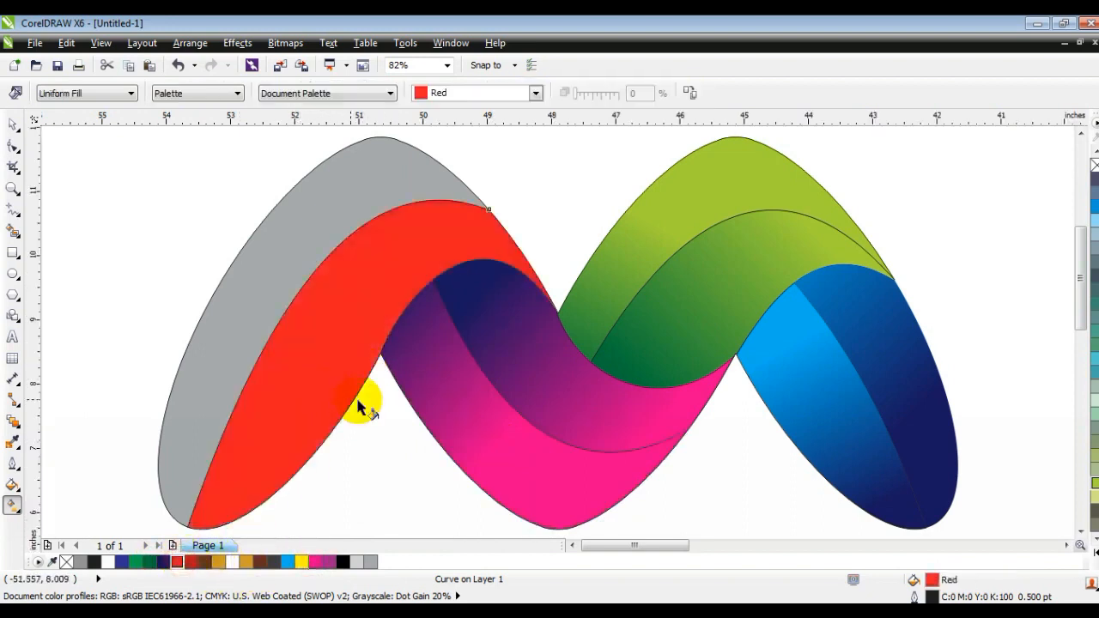
key(ctrl+z)
drag(179, 562, 334, 373)
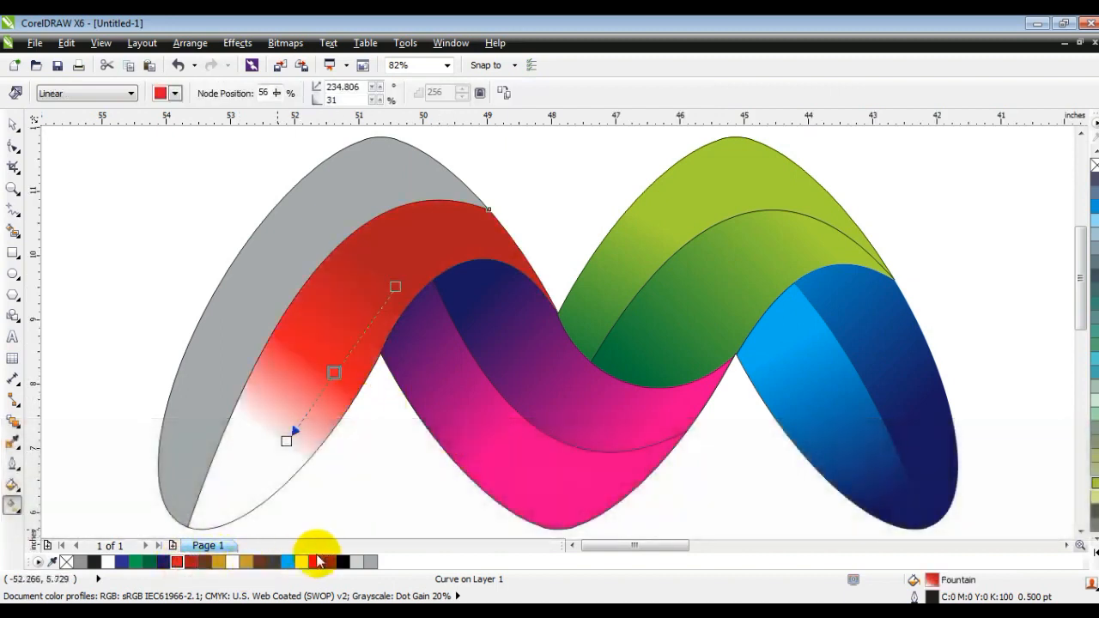
click(1095, 554)
drag(1069, 178, 220, 524)
drag(395, 286, 473, 231)
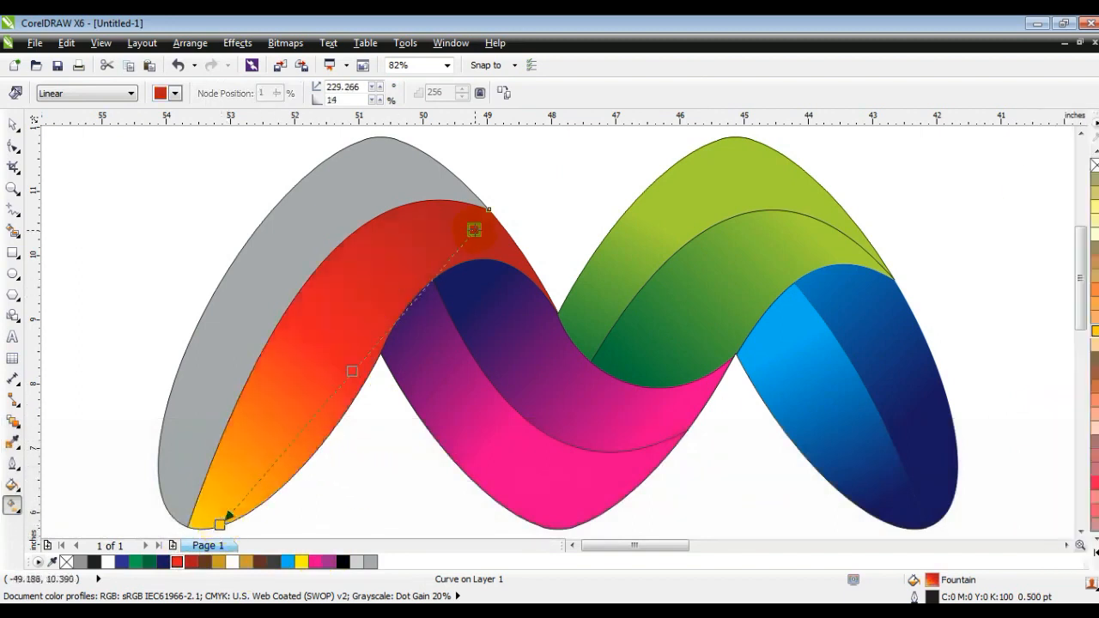
Fill the outer left fold region with a linear gradient from red through orange to yellow, adjusting its handles.
click(293, 268)
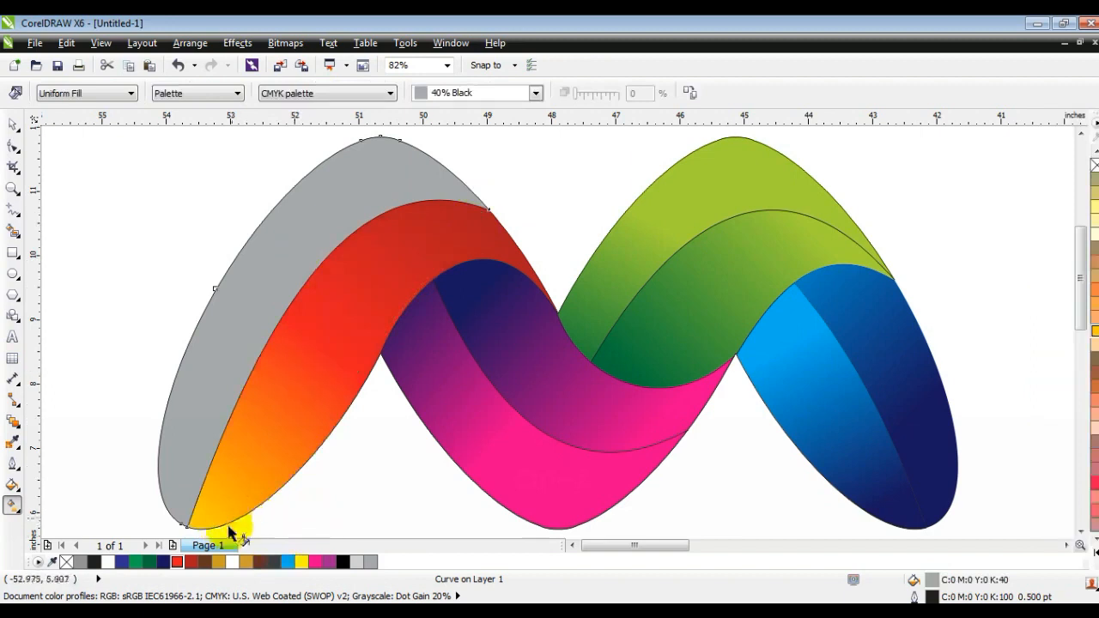
click(191, 562)
drag(339, 199, 357, 165)
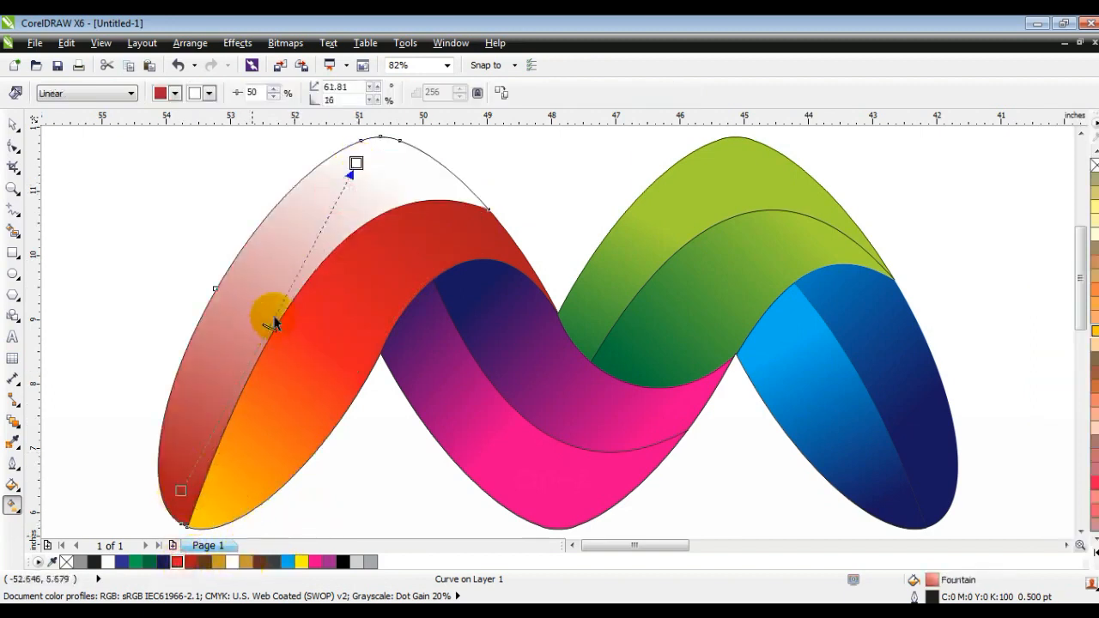
drag(273, 323, 273, 317)
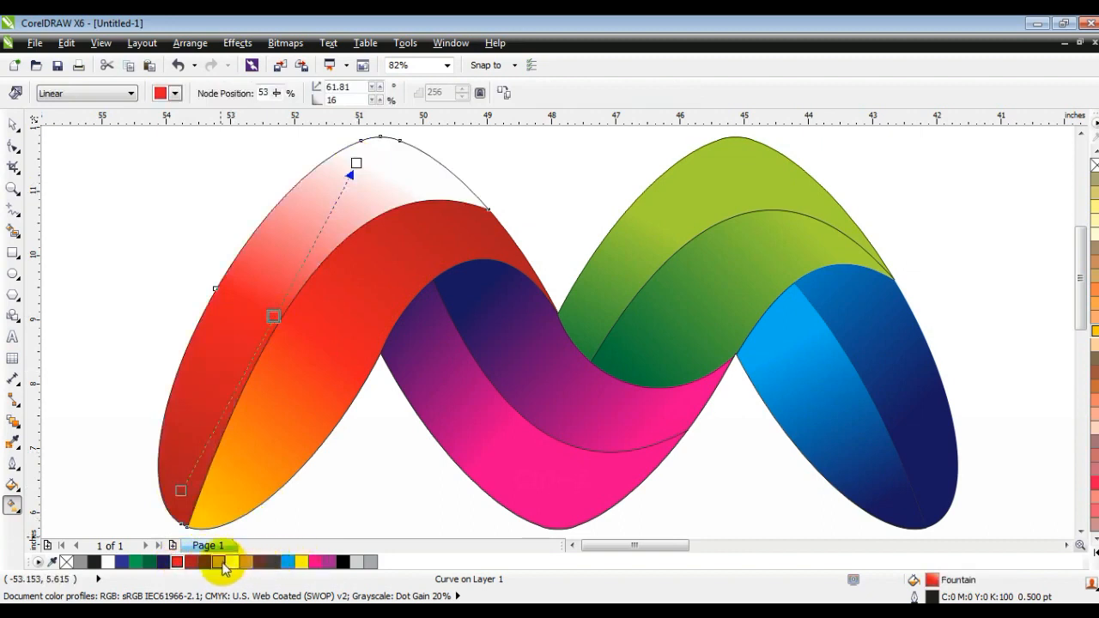
drag(1089, 228, 357, 163)
key(F3)
drag(473, 174, 321, 280)
drag(473, 174, 536, 145)
drag(321, 280, 355, 243)
Select all the logo shapes and remove their outlines.
click(13, 124)
drag(214, 170, 731, 392)
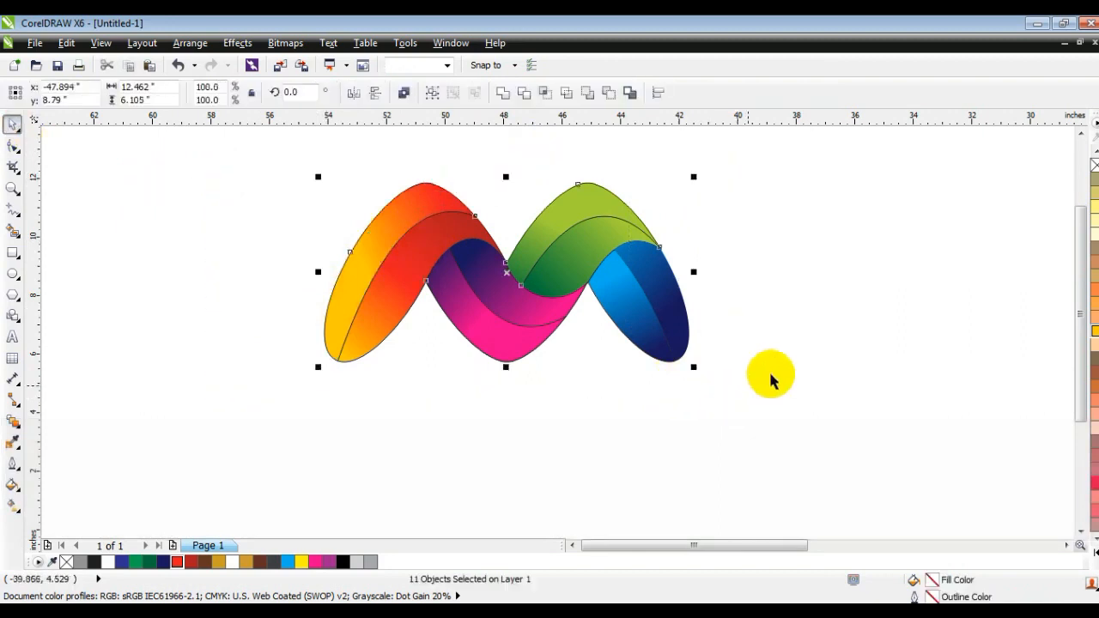
right_click(1094, 166)
click(910, 233)
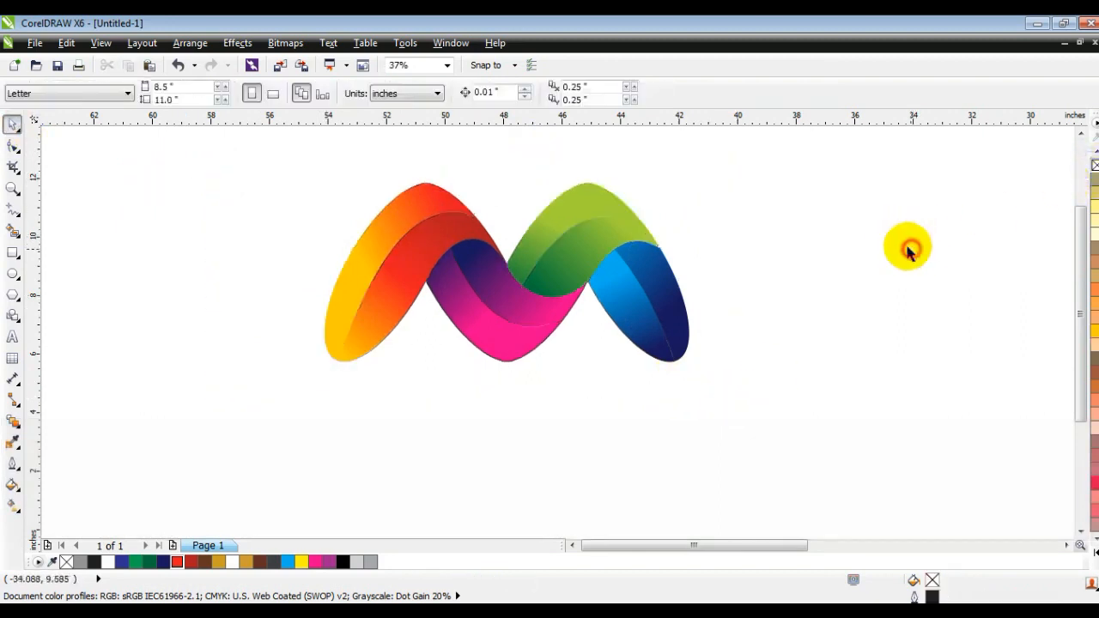
Draw a background rectangle around the logo, send it behind the logo, and fill it black.
click(13, 253)
drag(238, 152, 770, 403)
click(162, 563)
key(shift+Page_Down)
click(1094, 552)
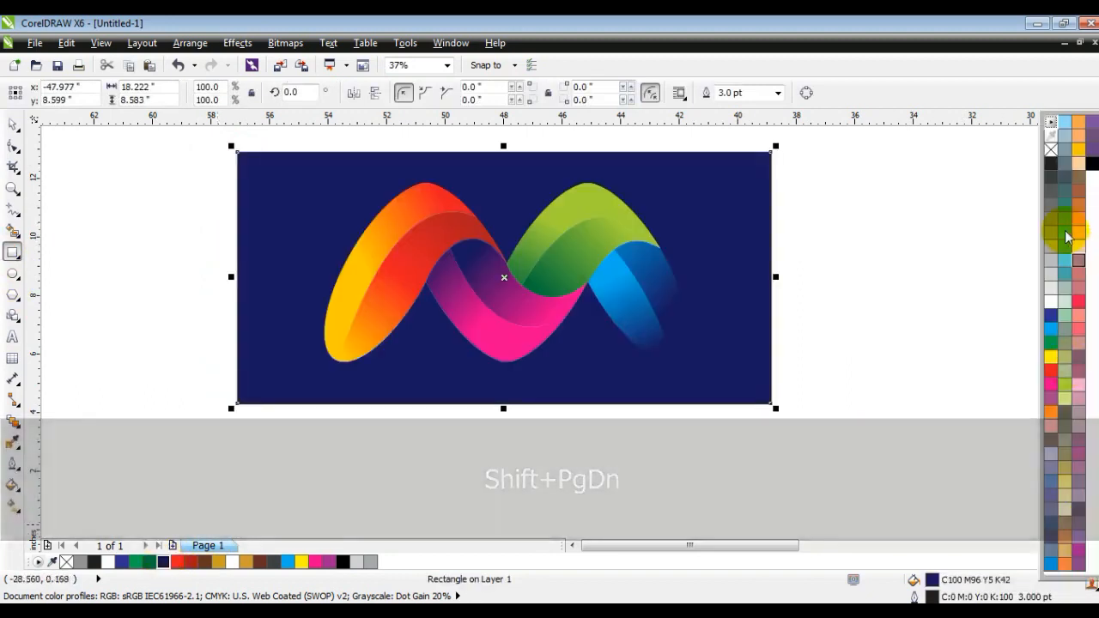
click(1092, 163)
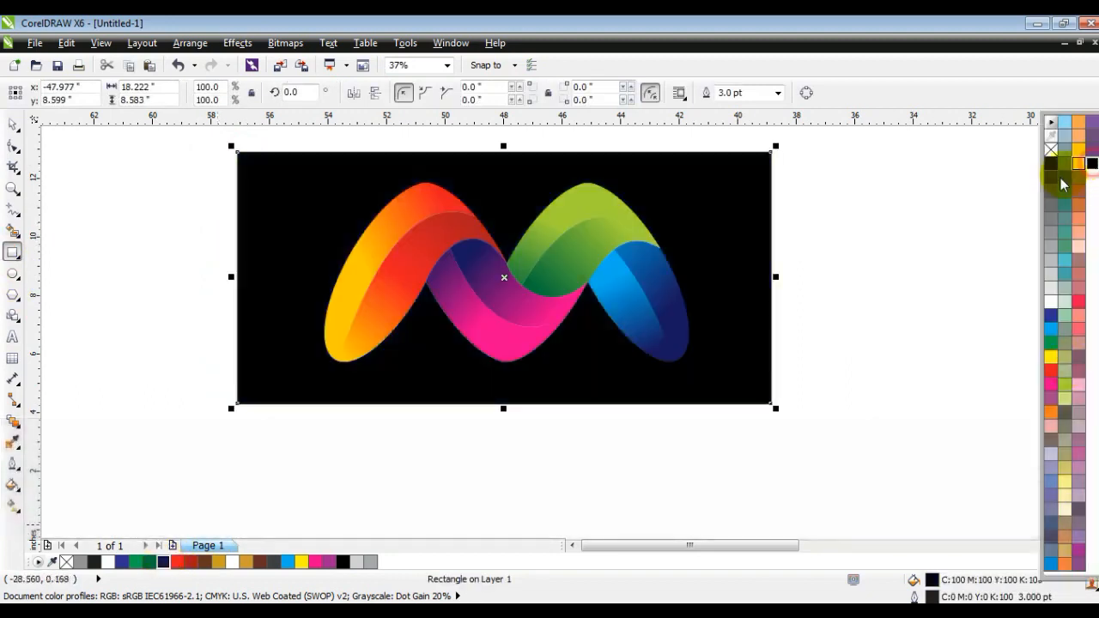
Reposition the gradient handles on the right lower blue region to run from cyan to dark blue.
click(13, 125)
click(67, 279)
click(643, 323)
key(g)
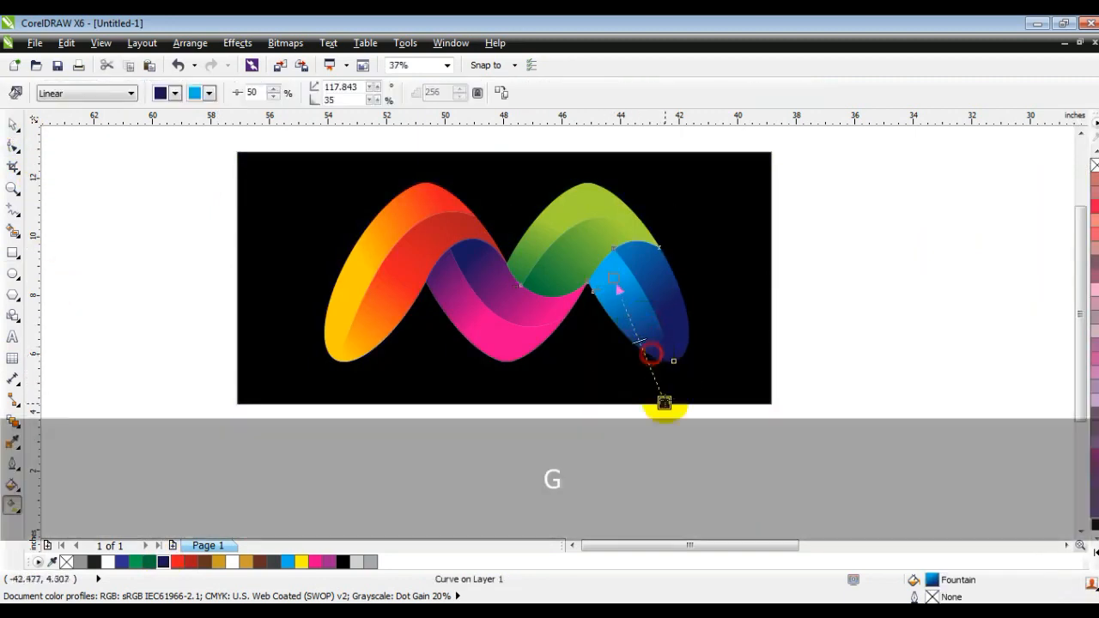
drag(665, 403, 658, 393)
click(682, 318)
drag(679, 299, 751, 296)
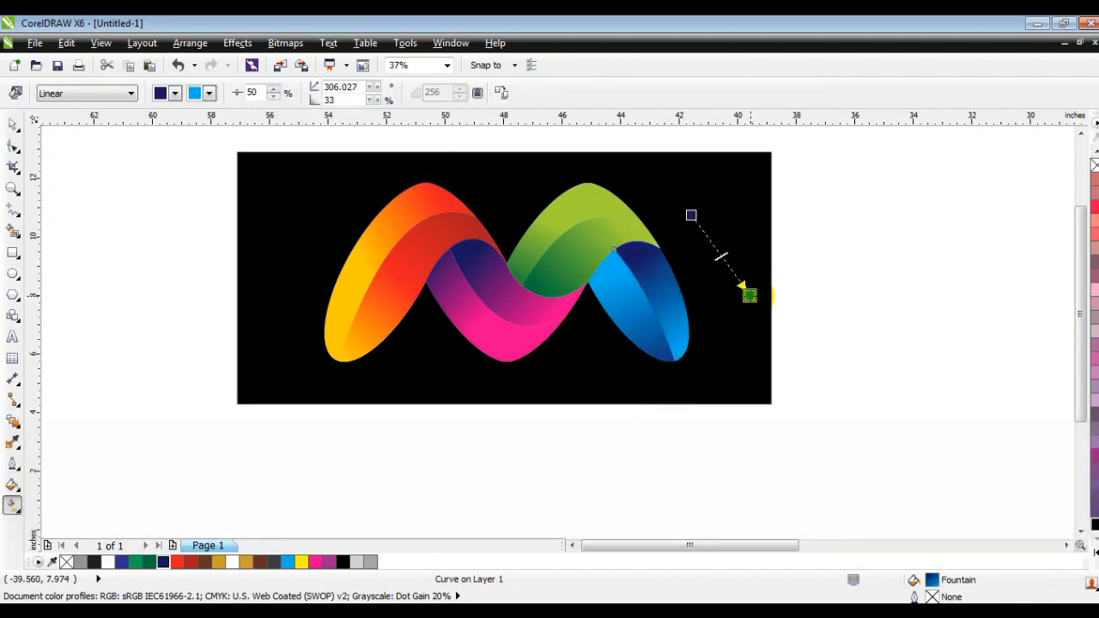
mouse_move(770, 302)
mouse_down()
mouse_move(834, 266)
mouse_move(770, 283)
mouse_up()
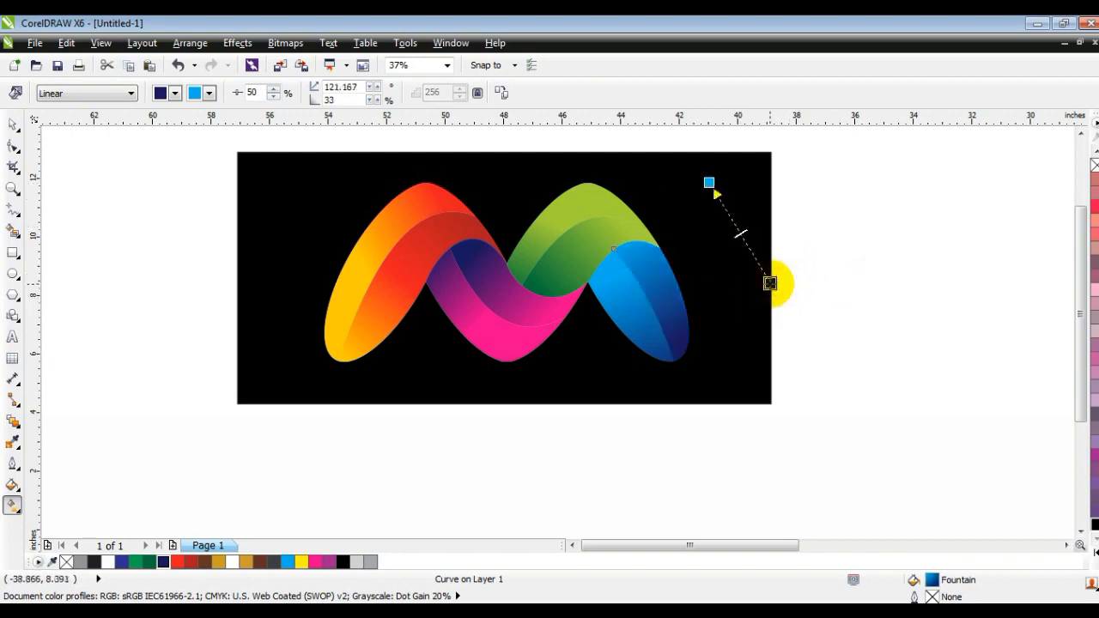
Zoom to the background rectangle and preview the finished logo full screen.
click(13, 144)
click(93, 233)
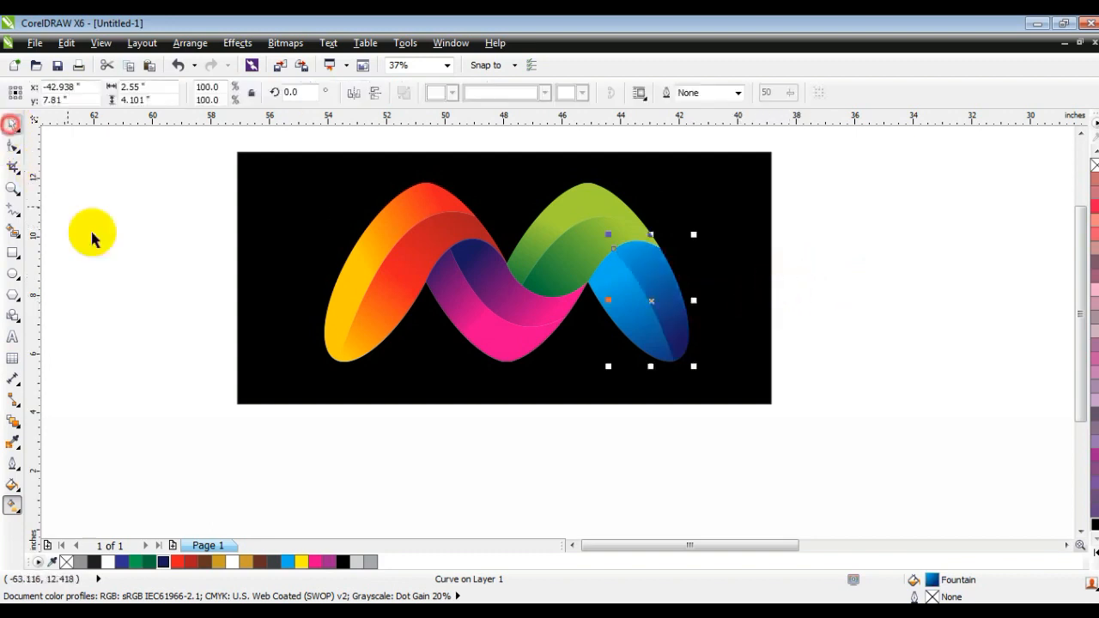
click(386, 380)
key(shift+F2)
key(Escape)
key(F9)
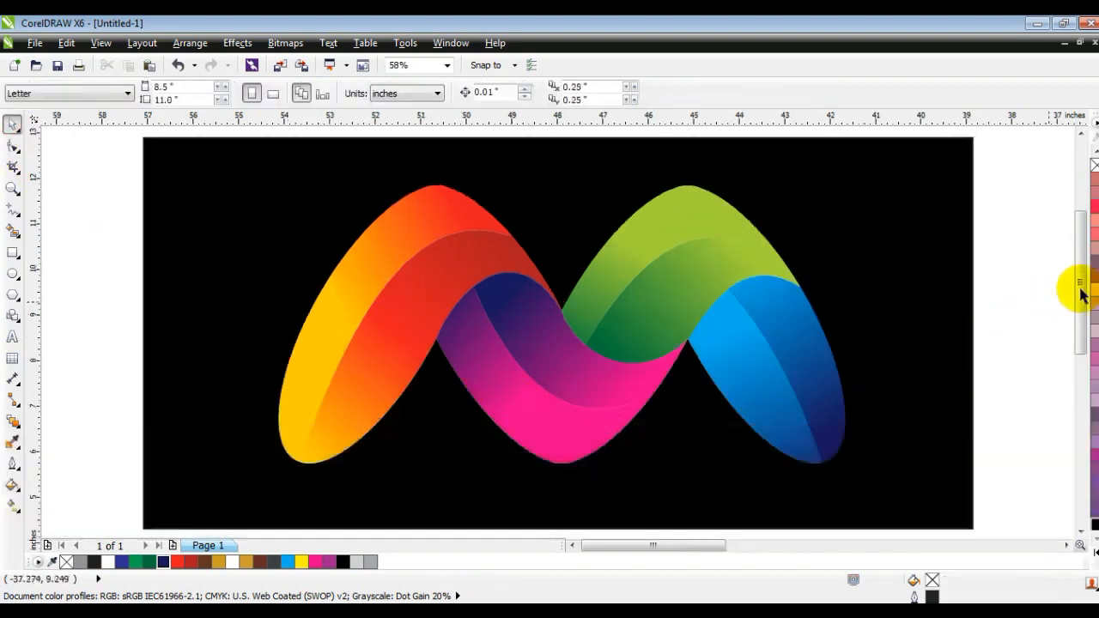